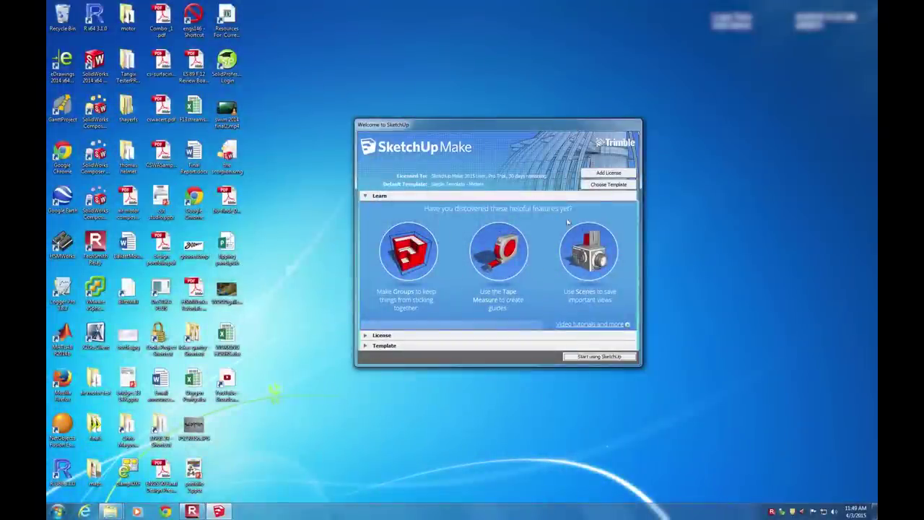
Start a new model with the Simple Template - Meters.
left_click(600, 185)
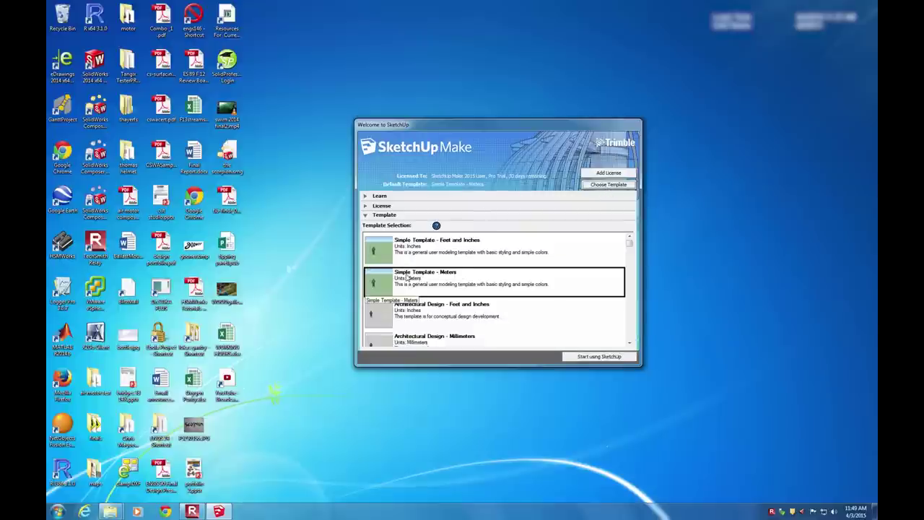
left_click(593, 358)
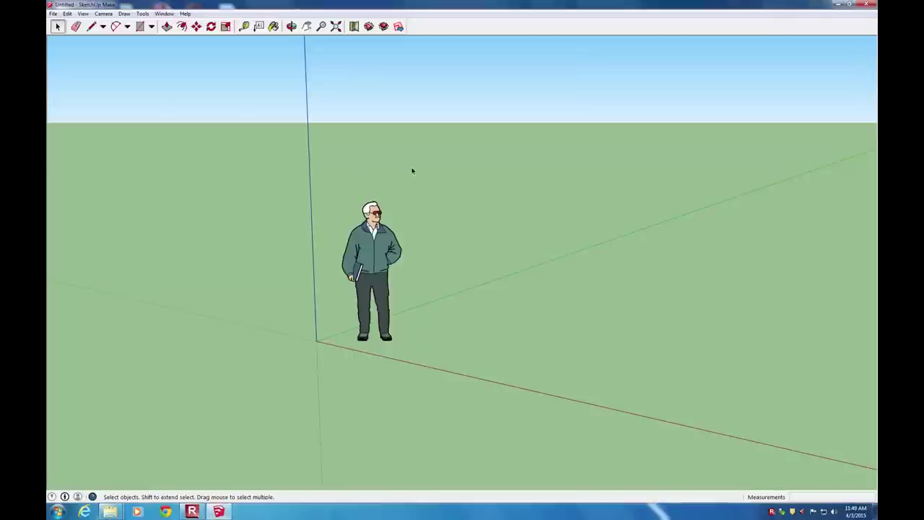
Enable the Large Tool Set and Views toolbars.
left_click(84, 14)
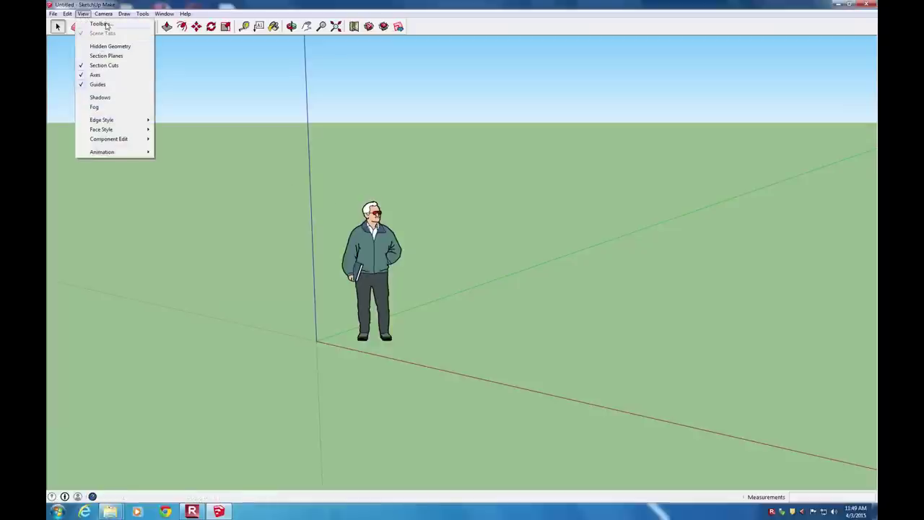
left_click(101, 24)
scroll(467, 251, "down", 1)
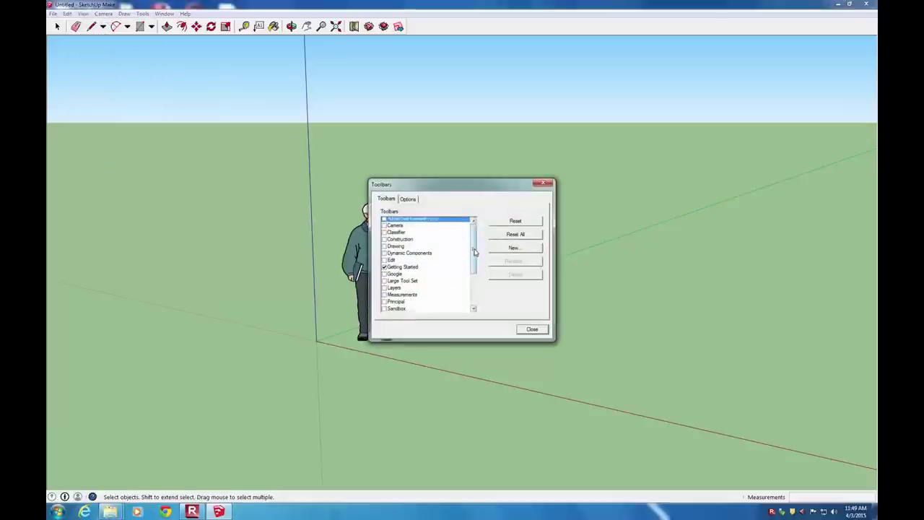
left_click(385, 262)
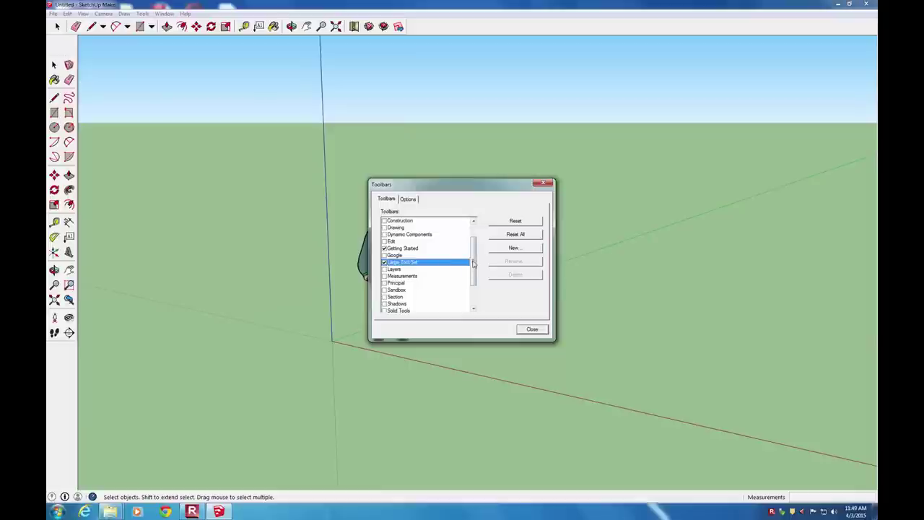
scroll(379, 297, "down", 2)
left_click(384, 297)
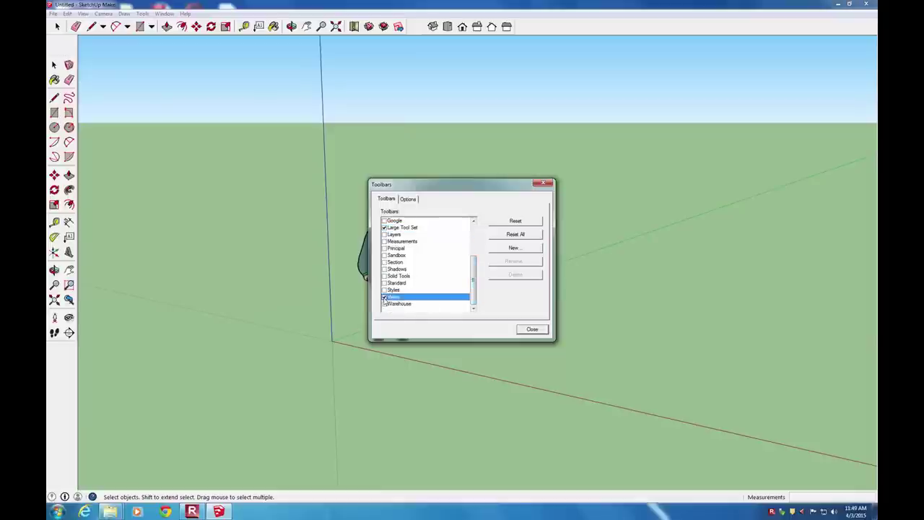
left_click(531, 330)
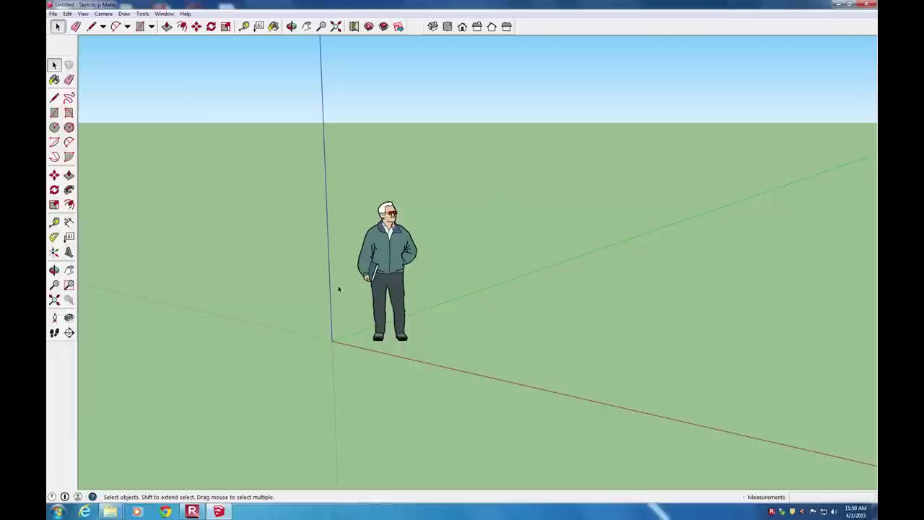
Delete the default human figure standing beside the origin.
left_click(383, 260)
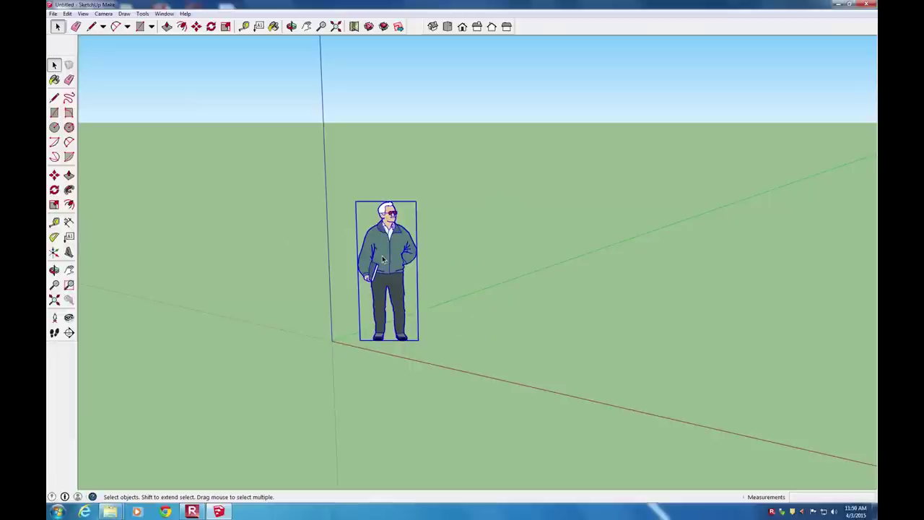
key("Delete")
Draw a 1 m by 1 m square on the ground plane with one corner at the origin.
left_click(54, 113)
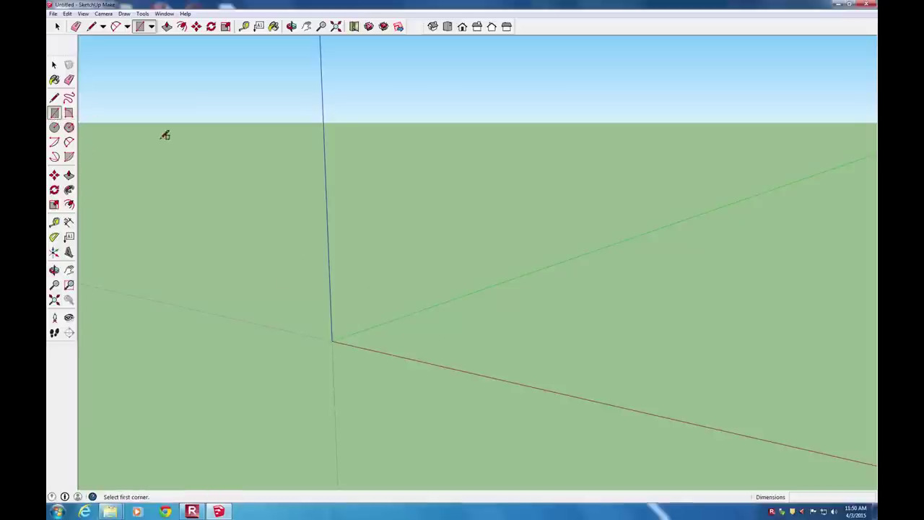
left_click(334, 340)
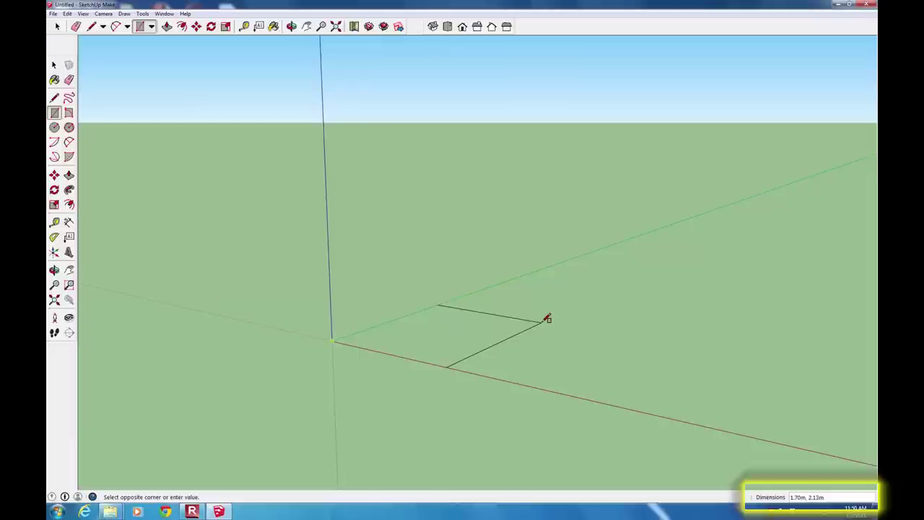
type("1, 1")
key("Return")
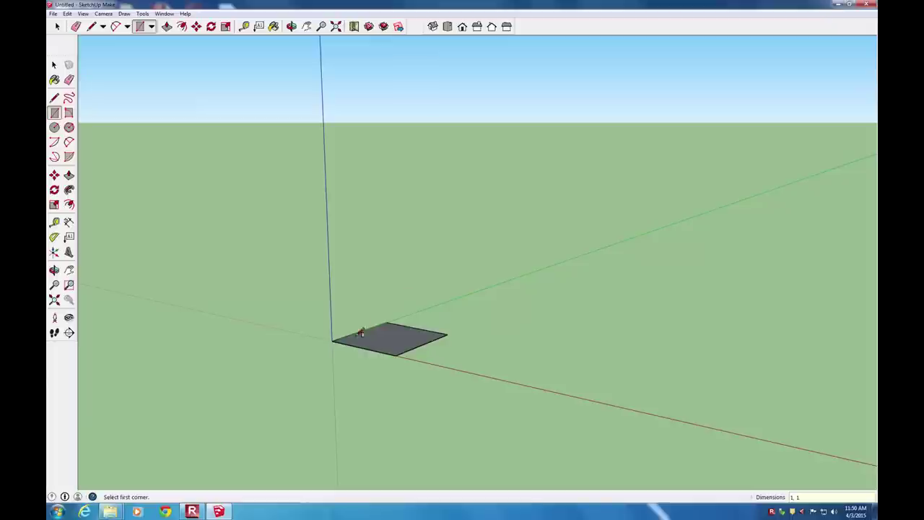
Push/Pull the square upward 1 m to form a cube.
scroll(418, 301, "up", 3)
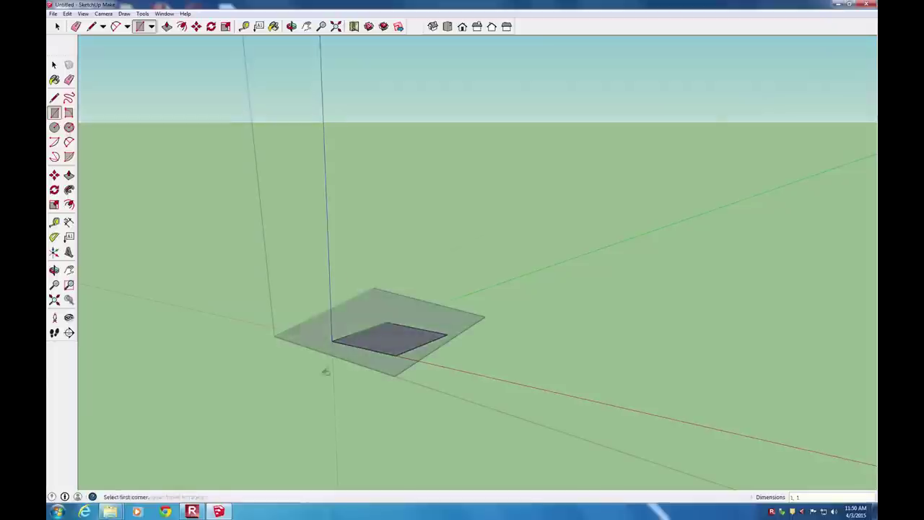
left_click(70, 176)
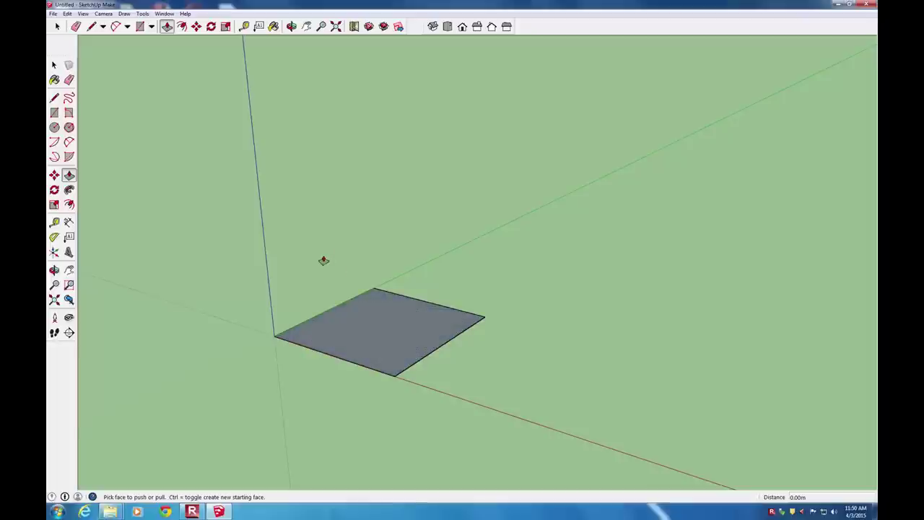
left_click_drag(376, 325, 344, 167)
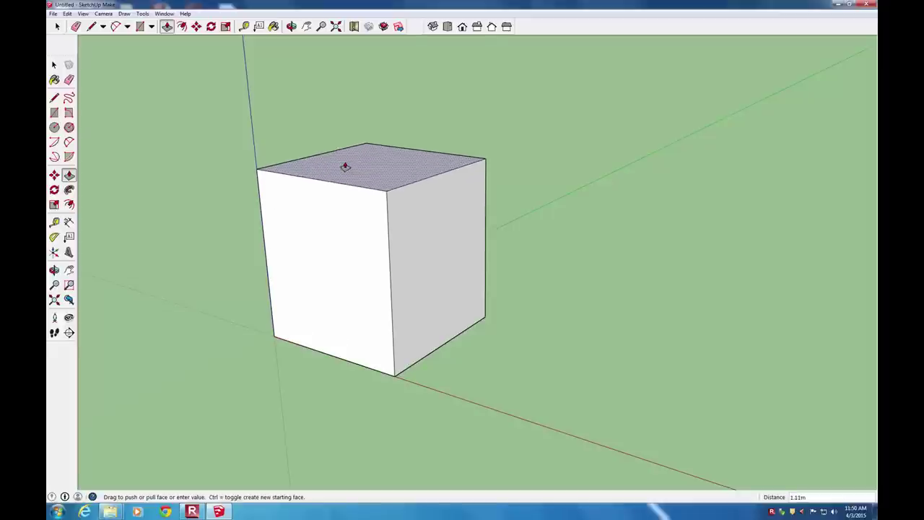
type("1")
key("Return")
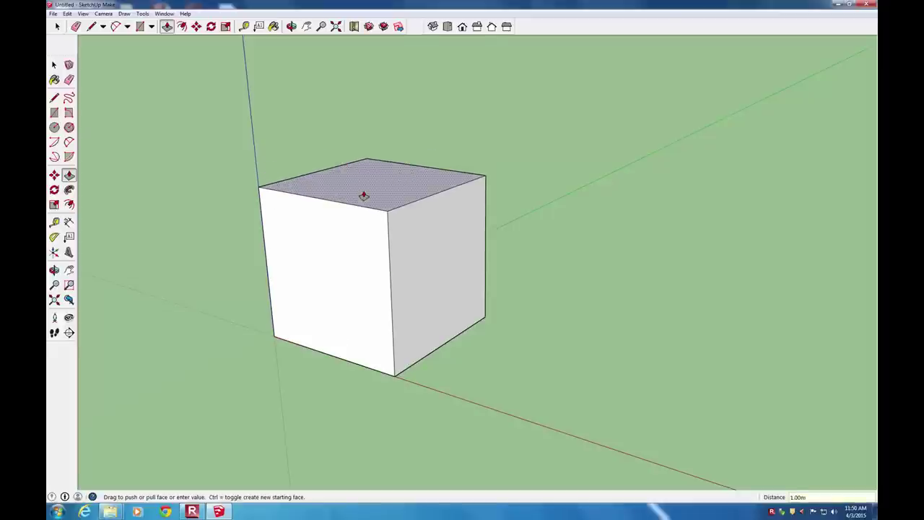
Delete the top face of the cube to leave an open box.
key("o")
left_click_drag(366, 195, 414, 246)
key("p")
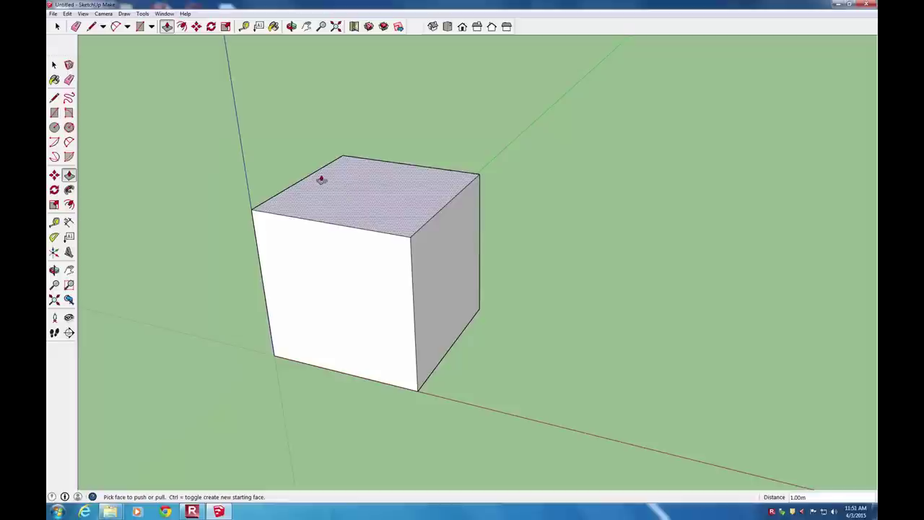
left_click(53, 65)
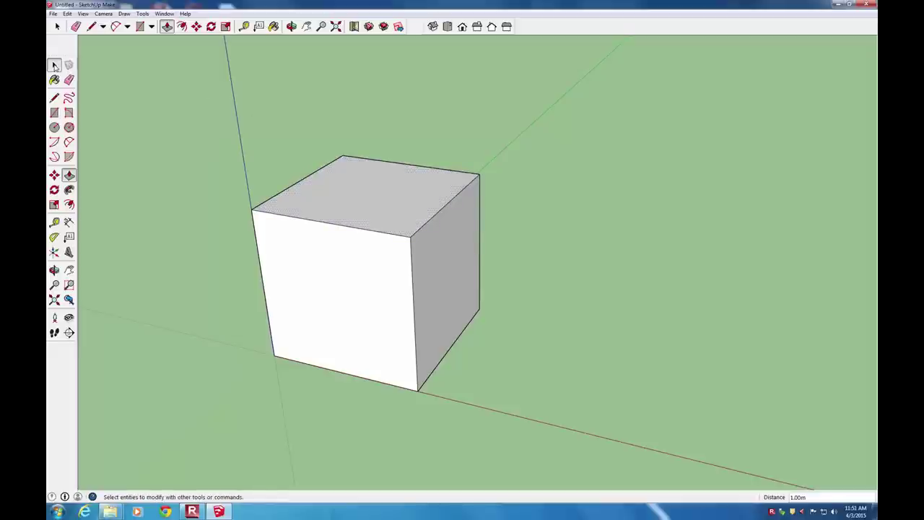
left_click(362, 191)
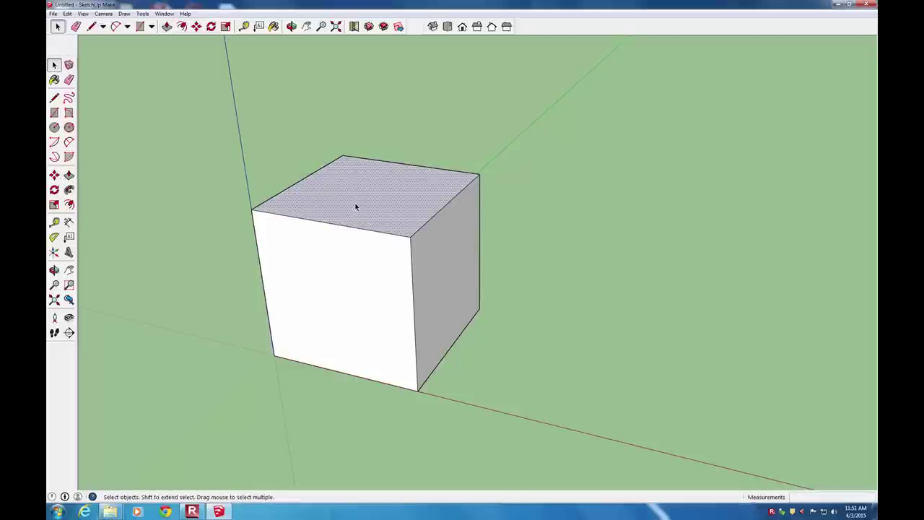
key("Delete")
Restore the box's top face with a line about 0.81 m long between its side and front top edges, and erase that line.
middle_click_drag(383, 174, 474, 274)
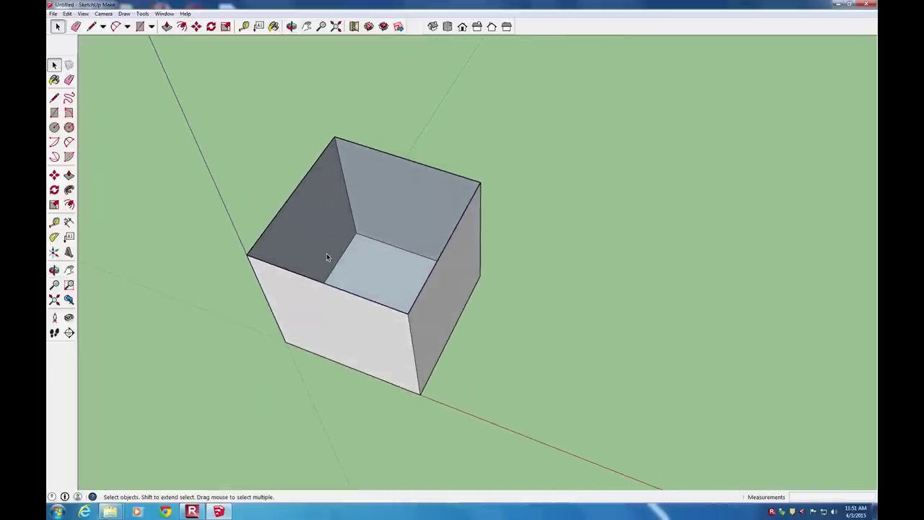
middle_click_drag(371, 244, 390, 203)
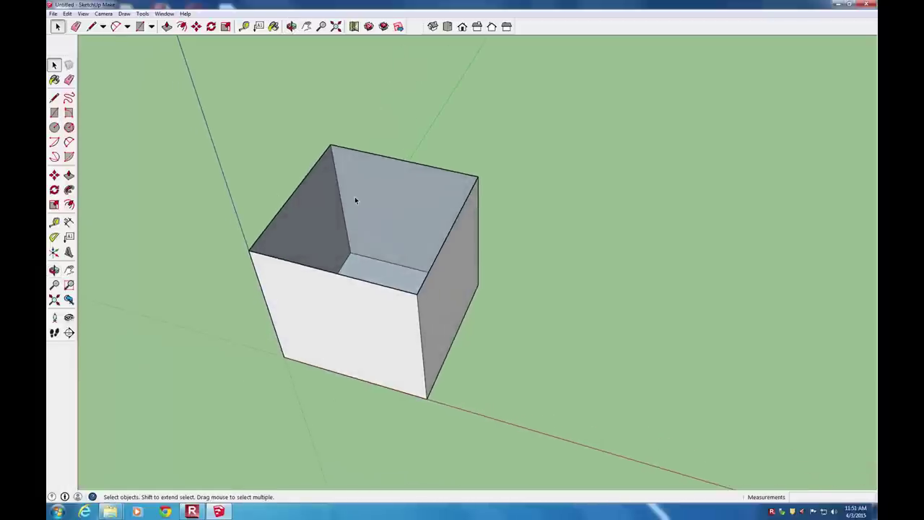
key("l")
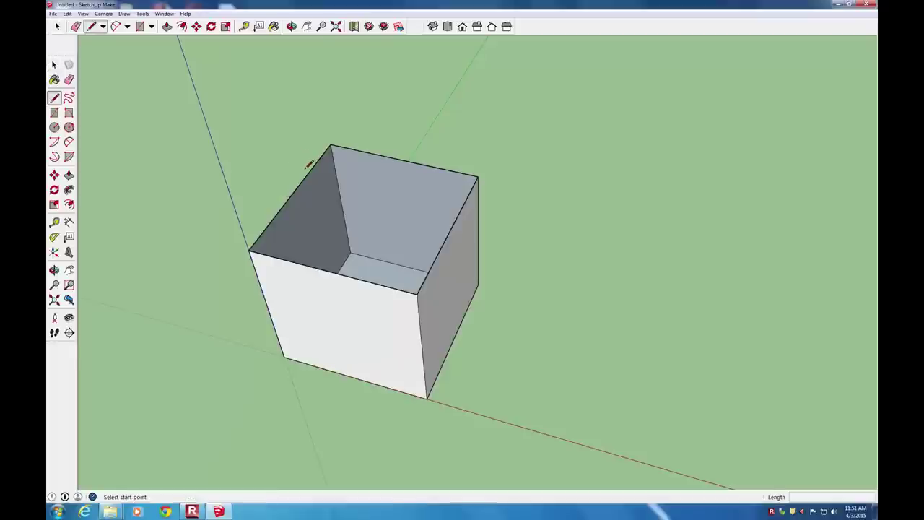
left_click(294, 193)
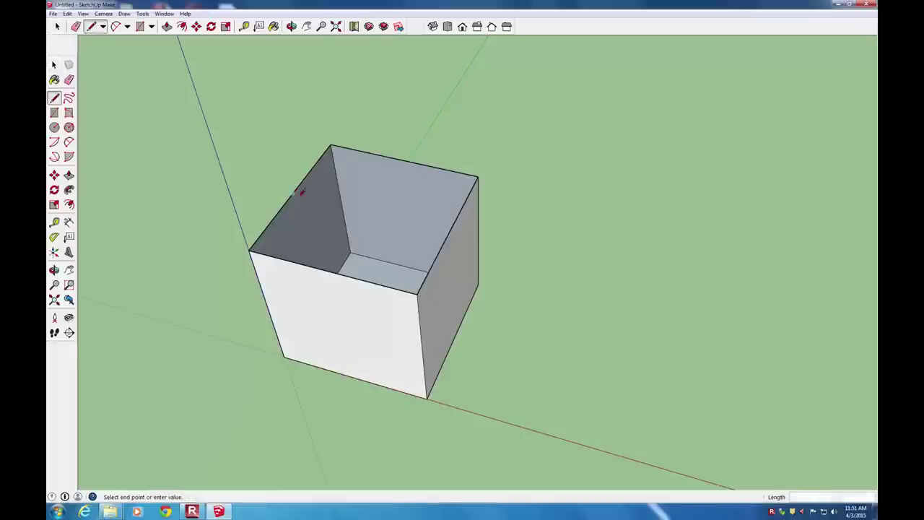
left_click(352, 276)
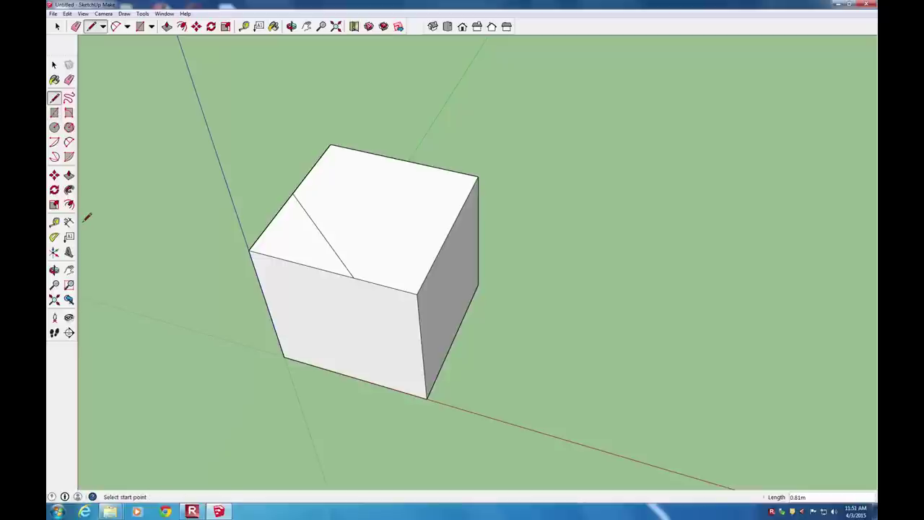
left_click(69, 79)
left_click(303, 209)
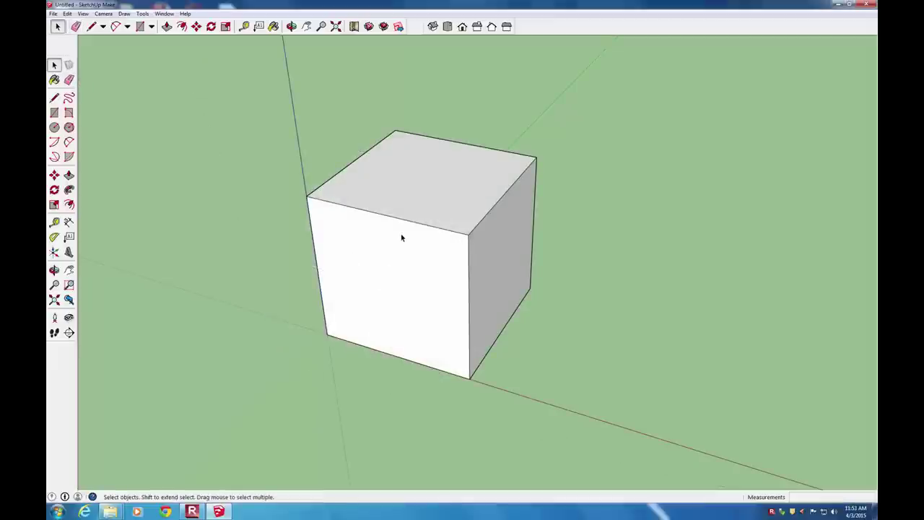
Examine the cube from different distances and positions by zooming, orbiting and panning the view.
scroll(402, 238, "down", 2)
scroll(401, 238, "up", 3)
scroll(402, 237, "down", 2)
scroll(402, 238, "up", 3)
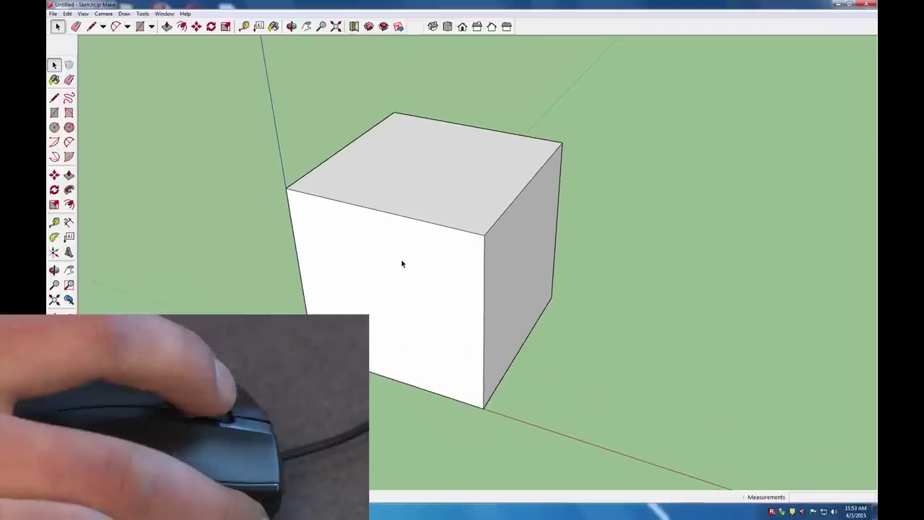
mouse_move(401, 261)
middle_mouse_down()
mouse_move(449, 219)
mouse_move(392, 209)
mouse_move(399, 283)
mouse_move(460, 233)
mouse_move(389, 212)
mouse_move(404, 264)
mouse_move(402, 237)
middle_mouse_up()
scroll(402, 238, "down", 2)
scroll(402, 237, "up", 3)
scroll(402, 238, "down", 3)
scroll(402, 235, "up", 4)
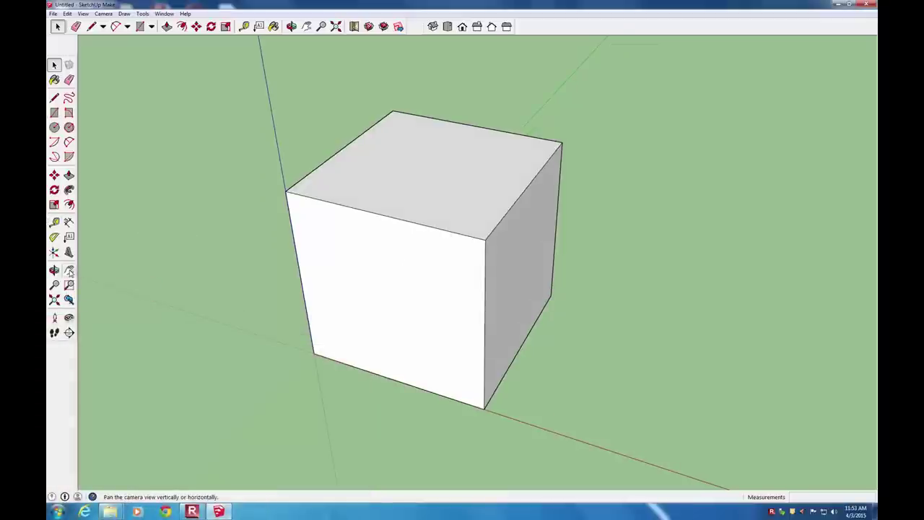
left_click(70, 270)
left_click_drag(371, 268, 434, 268)
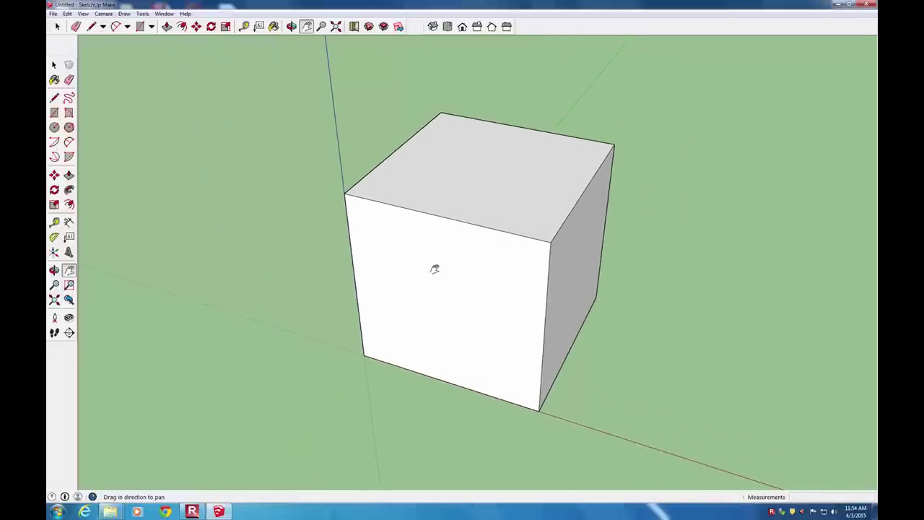
left_click(55, 65)
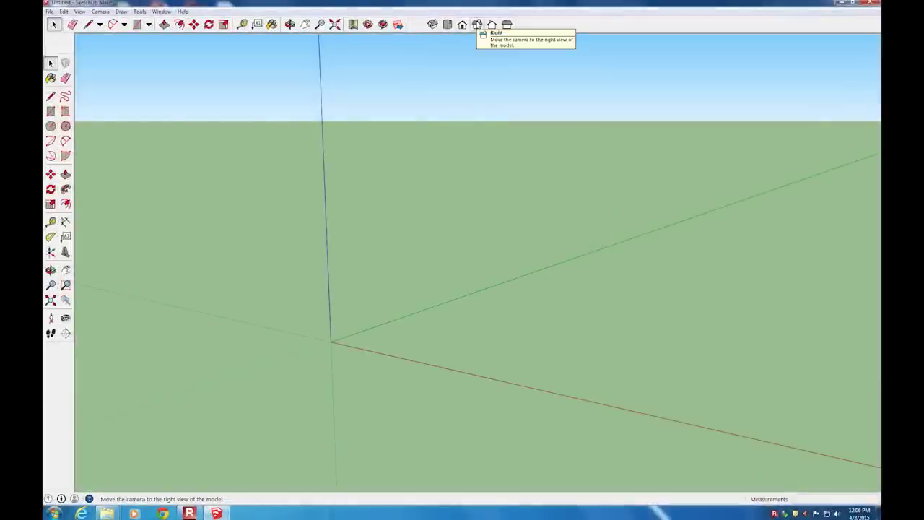
Starting from the right view, draw an upright 0.5 m by 0.5 m square at the origin in the green-blue plane.
left_click(477, 25)
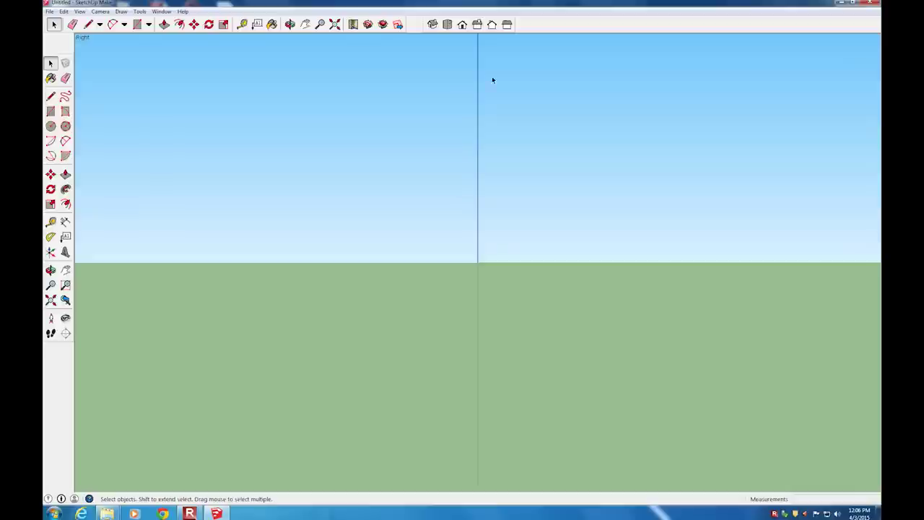
middle_click_drag(579, 171, 426, 254)
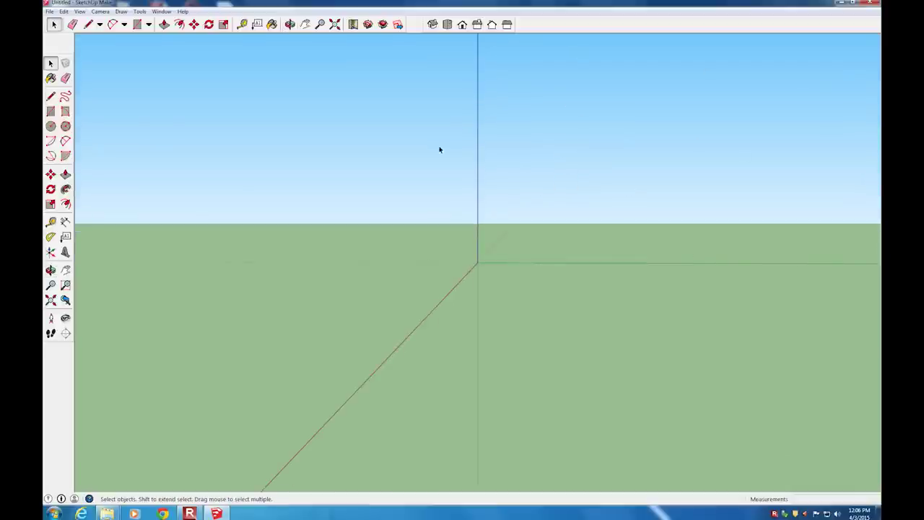
left_click(51, 113)
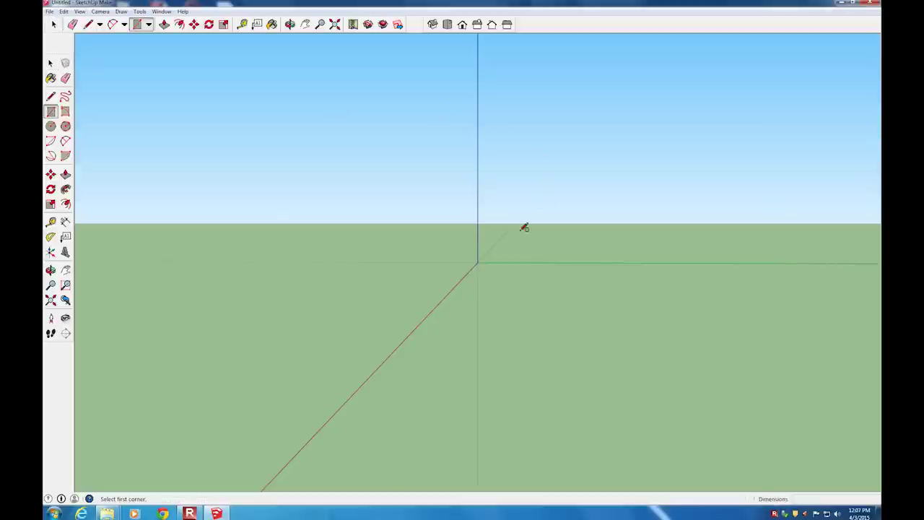
left_click(478, 262)
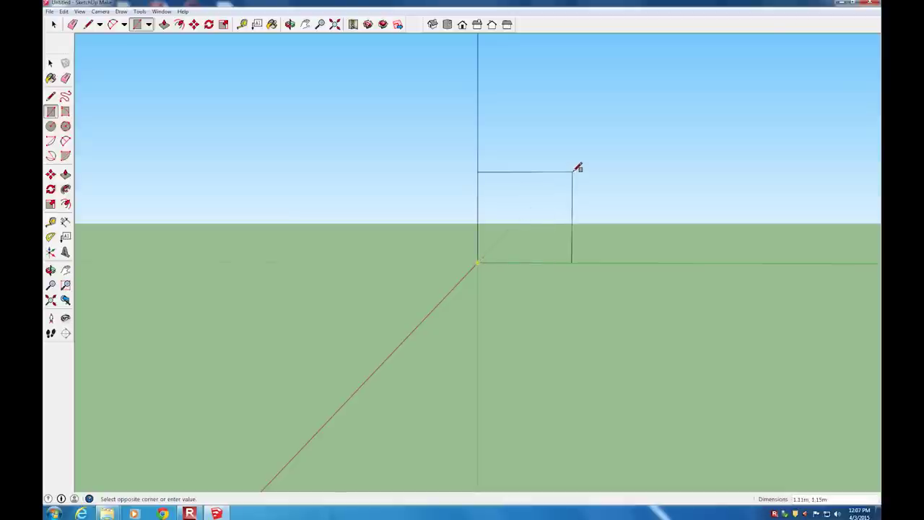
key("BackSpace")
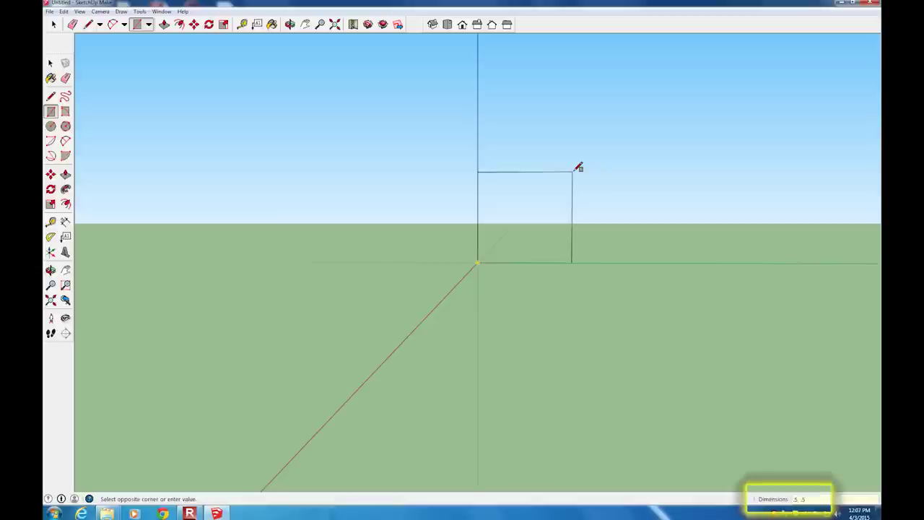
key("Return")
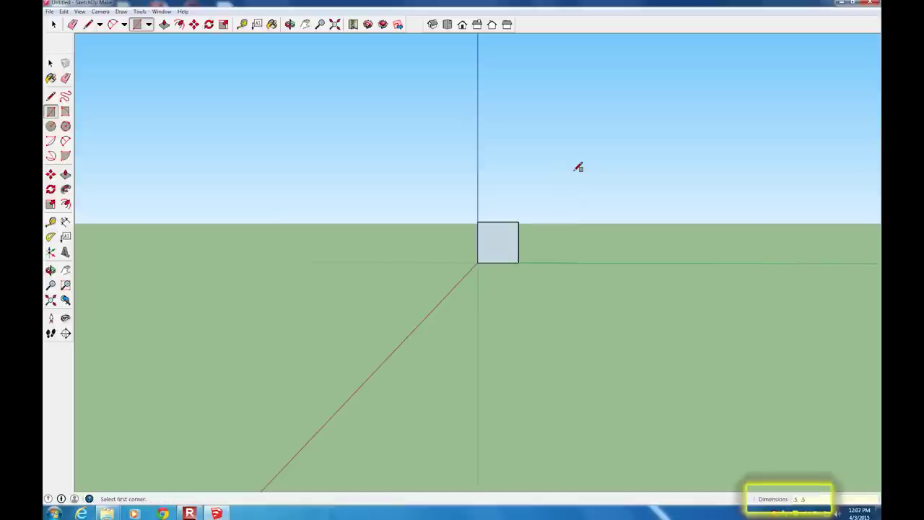
scroll(523, 228, "up", 2)
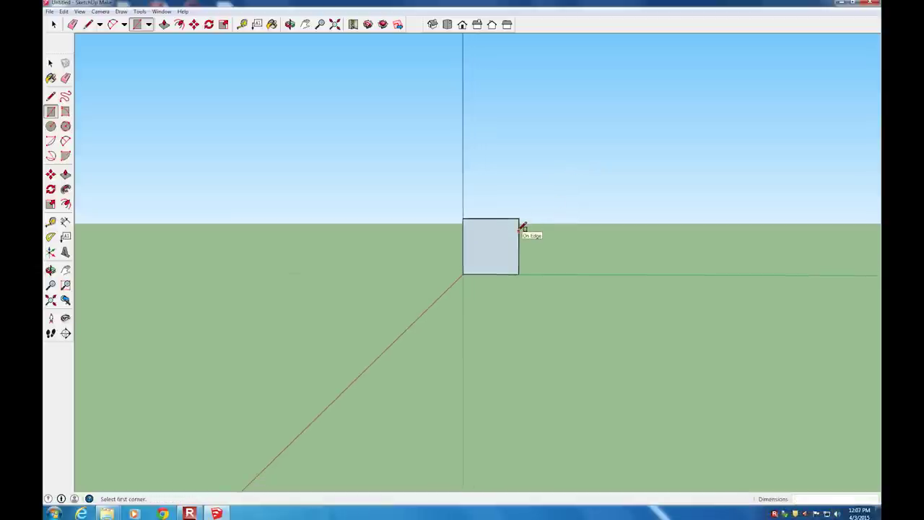
Draw a backrest outline 0.5 m high and 0.1 m wide above the square's top corner farthest from the blue axis, closing it onto the top edge.
scroll(523, 228, "up", 3)
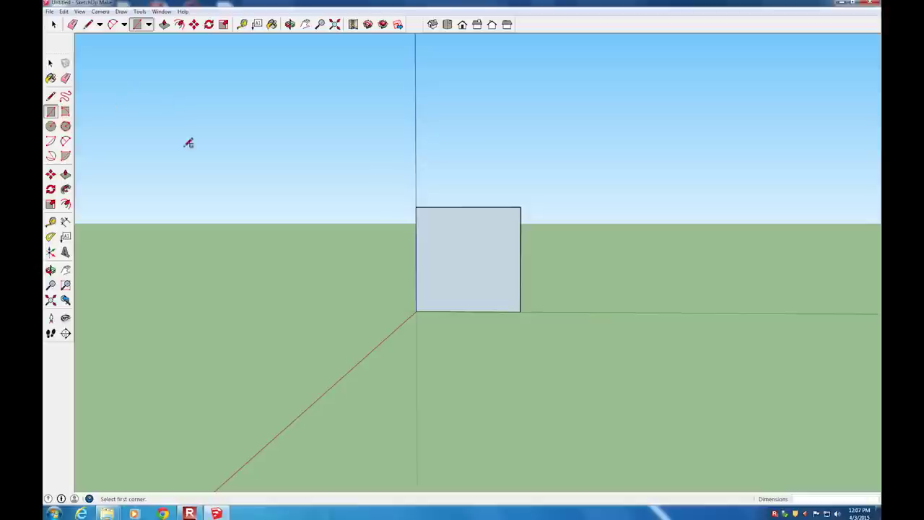
left_click(52, 96)
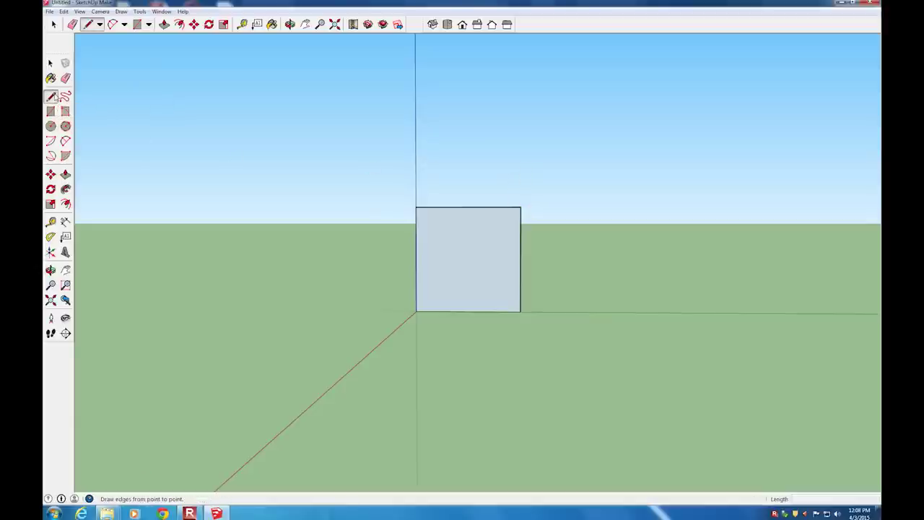
left_click(520, 207)
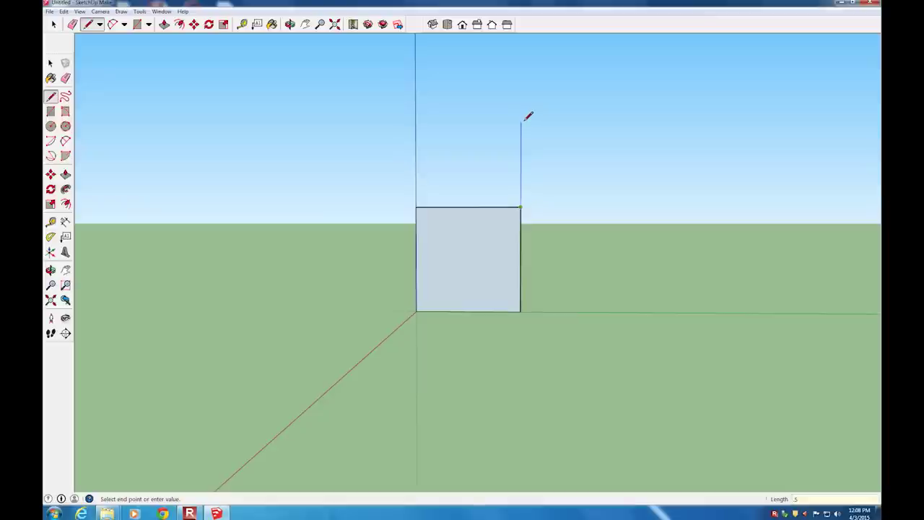
key("Return")
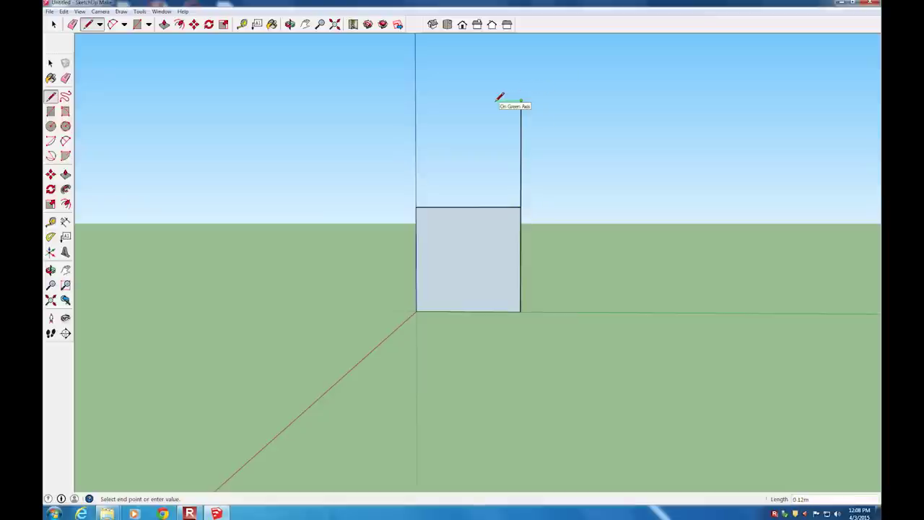
type(".1")
key("Return")
left_click(500, 207)
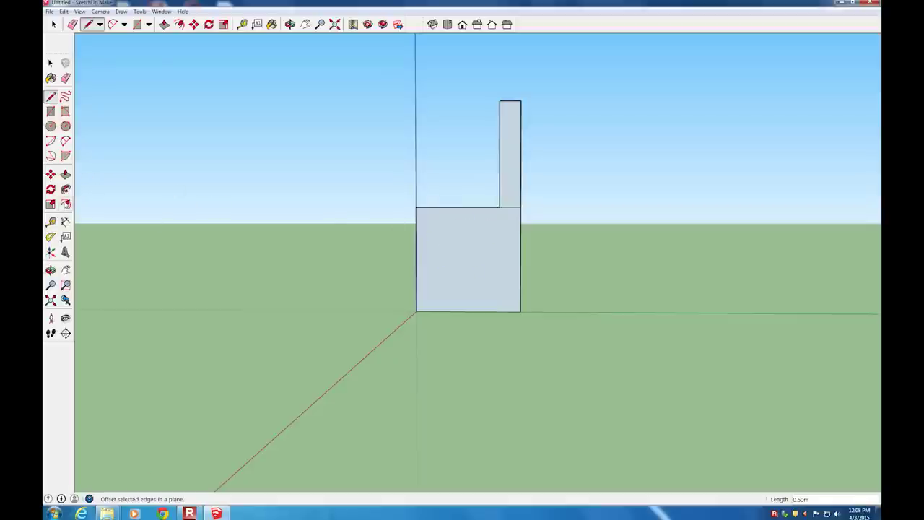
Offset the square face's outline inward by 0.1 m.
left_click(66, 205)
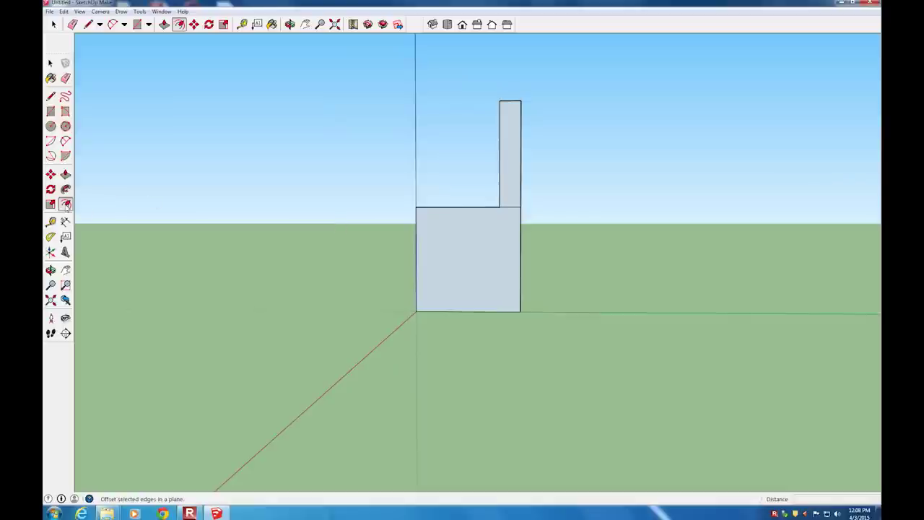
left_click(421, 257)
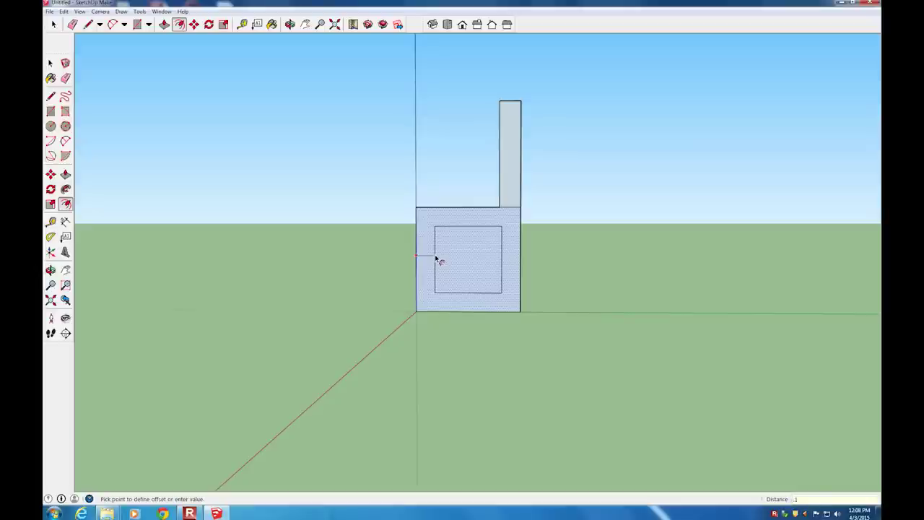
left_click(436, 260)
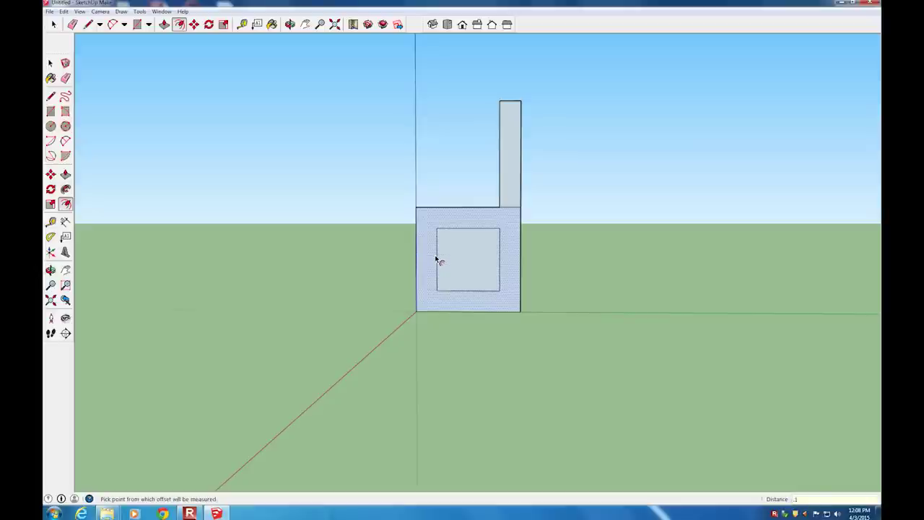
Draw a diagonal line across the outer square from its top corner on the blue axis to the opposite bottom corner.
left_click(51, 97)
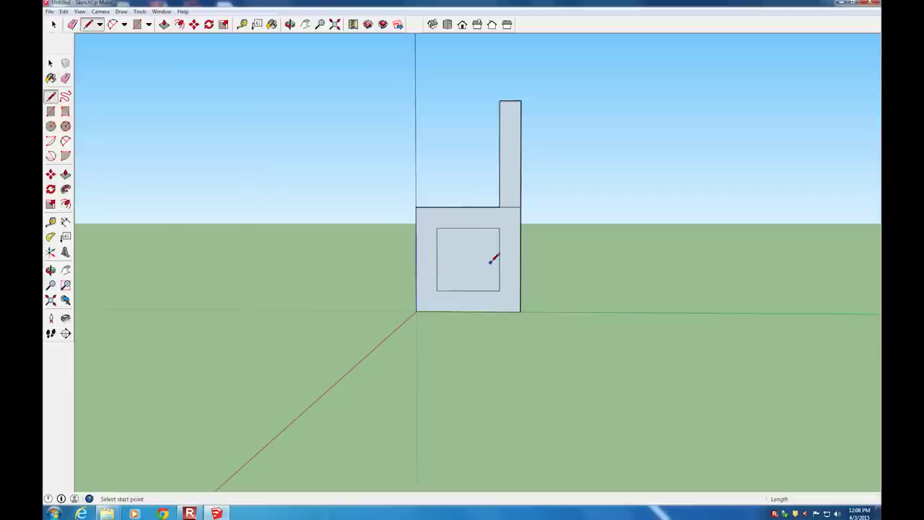
left_click(416, 207)
left_click(519, 310)
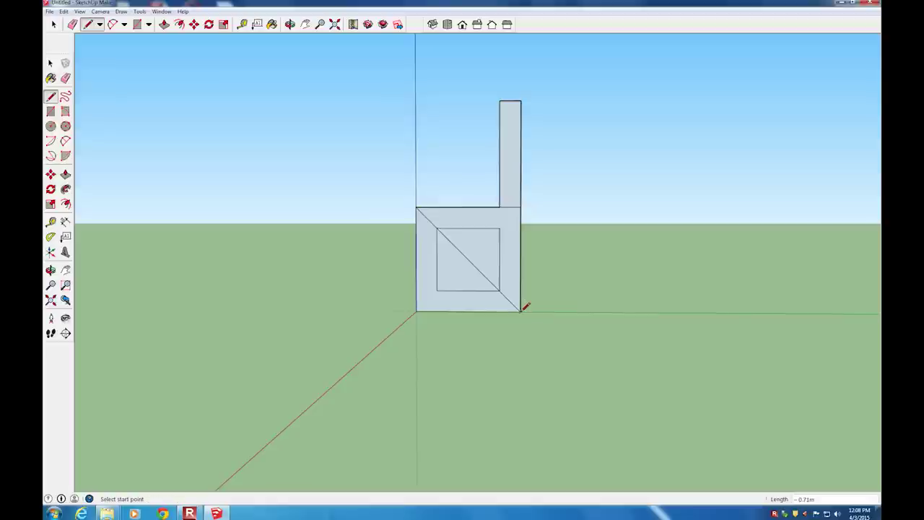
From the inner square's upper-left corner, draw a 0.05 m line perpendicular to the diagonal upward, continued parallel to the diagonal to the inner right edge.
left_click(437, 228)
scroll(446, 219, "up", 5)
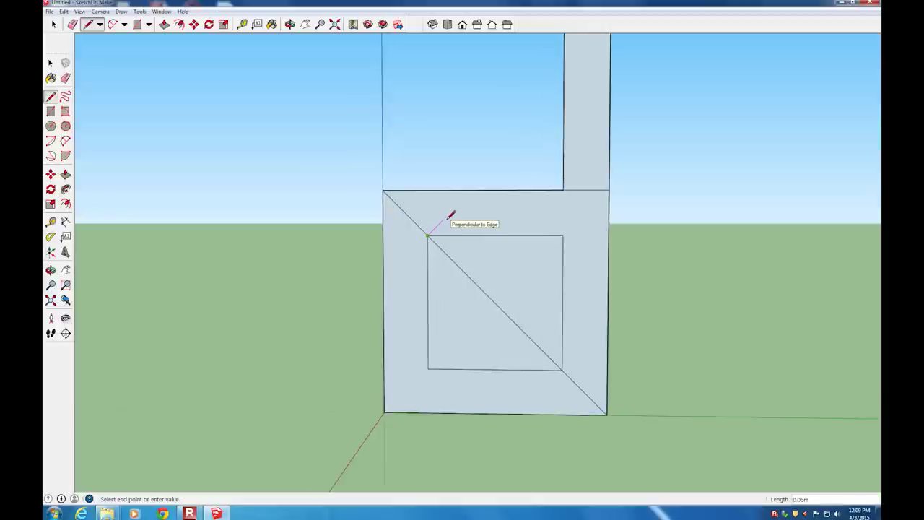
key("BackSpace")
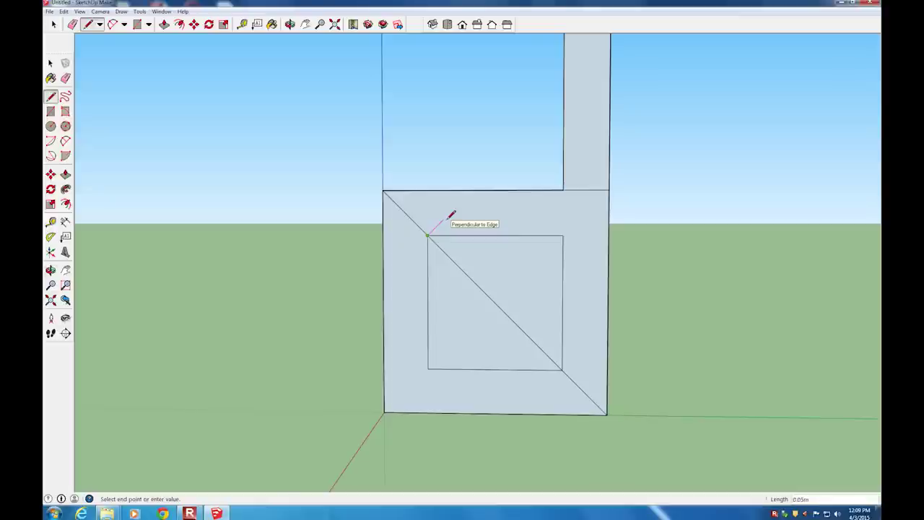
type("0")
type(".05")
key("Return")
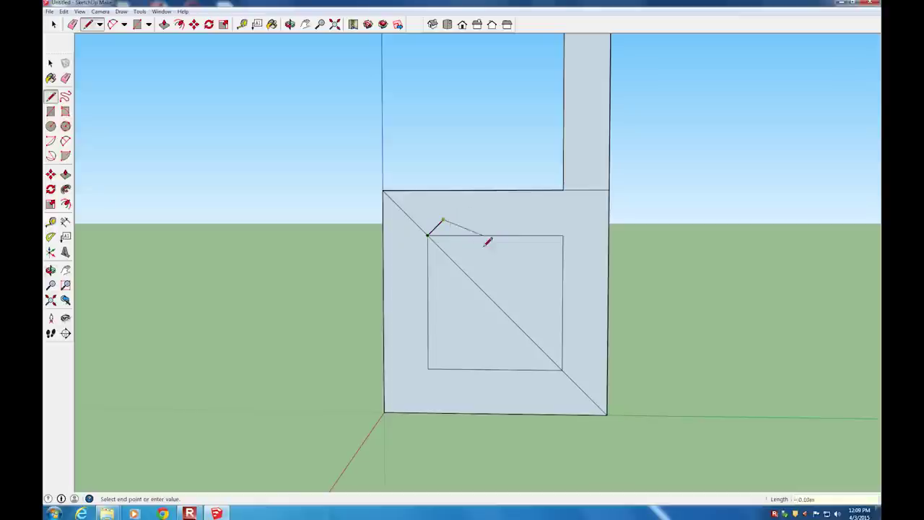
left_click(564, 336)
Draw a matching 0.05 m perpendicular below the diagonal from the same inner corner, continued parallel to the diagonal to the inner bottom edge.
left_click(429, 234)
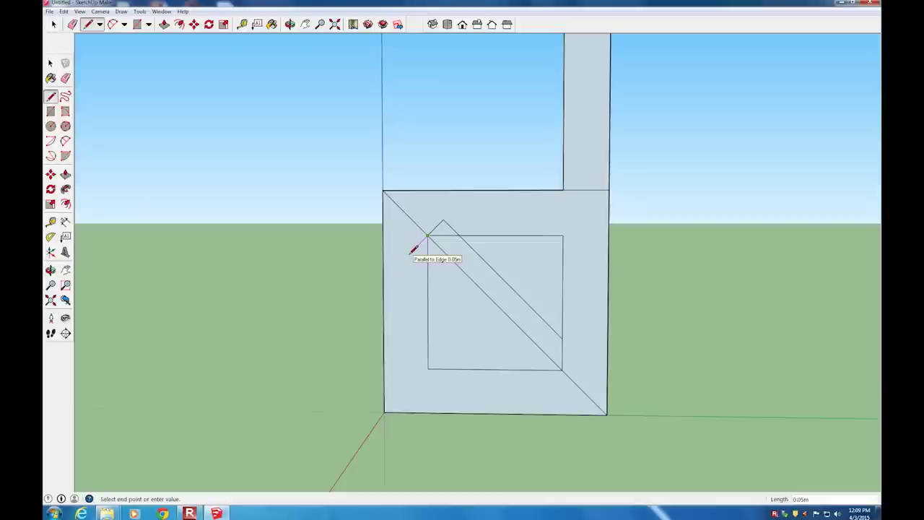
key("Escape")
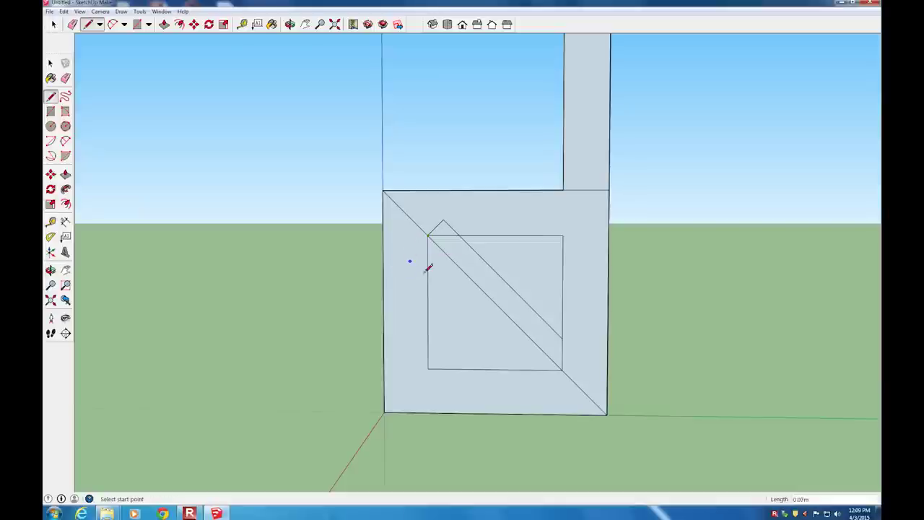
left_click(428, 235)
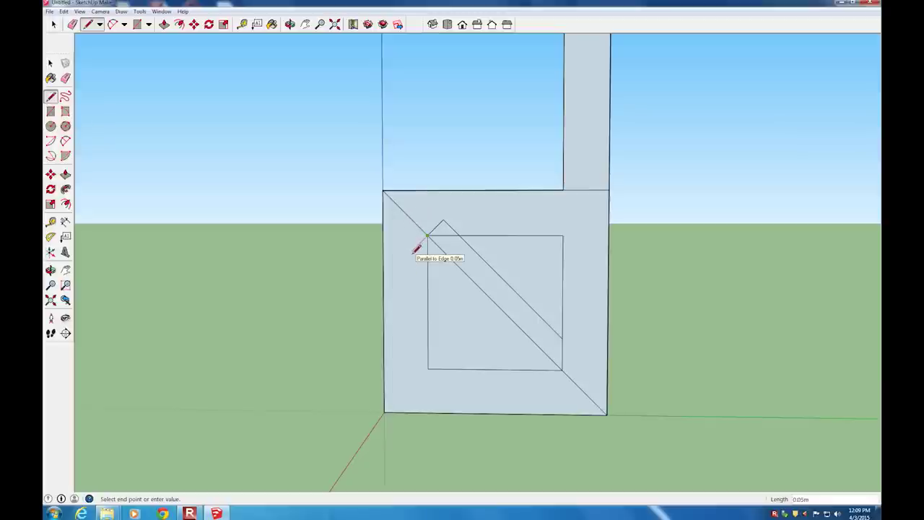
type(".")
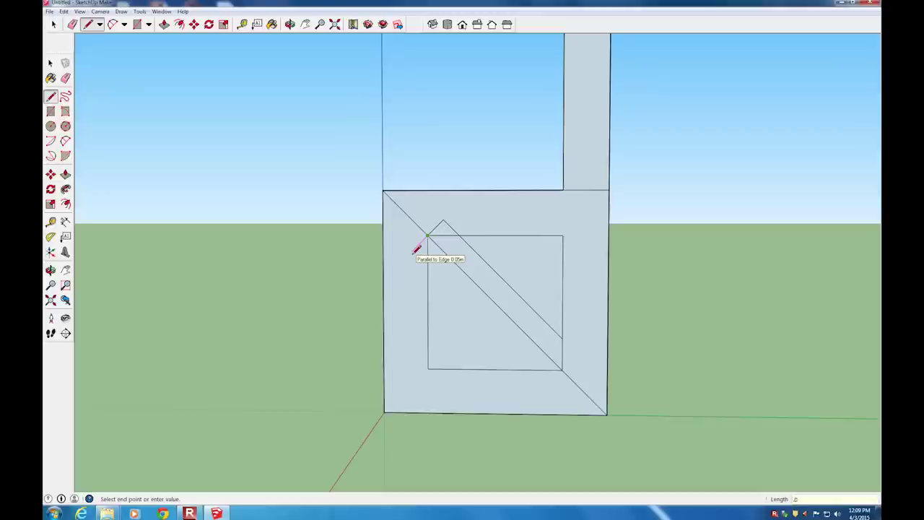
type("05")
key("Return")
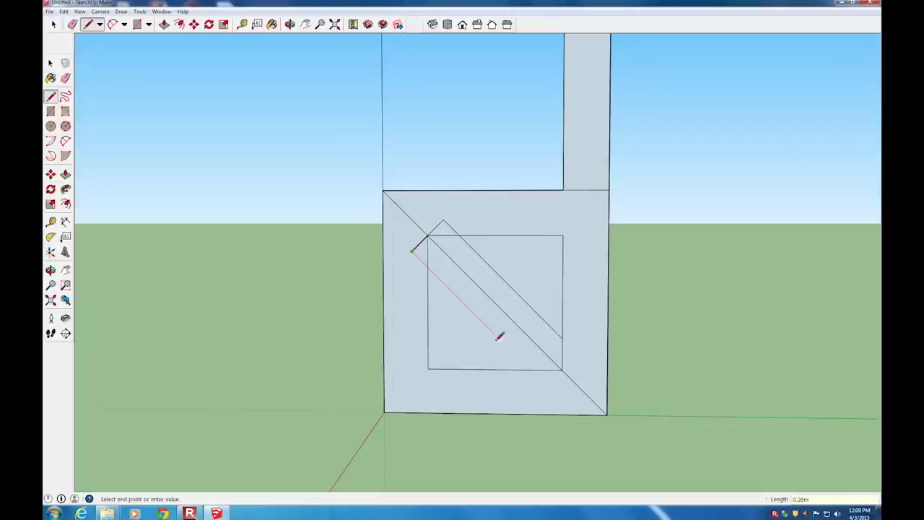
left_click(536, 368)
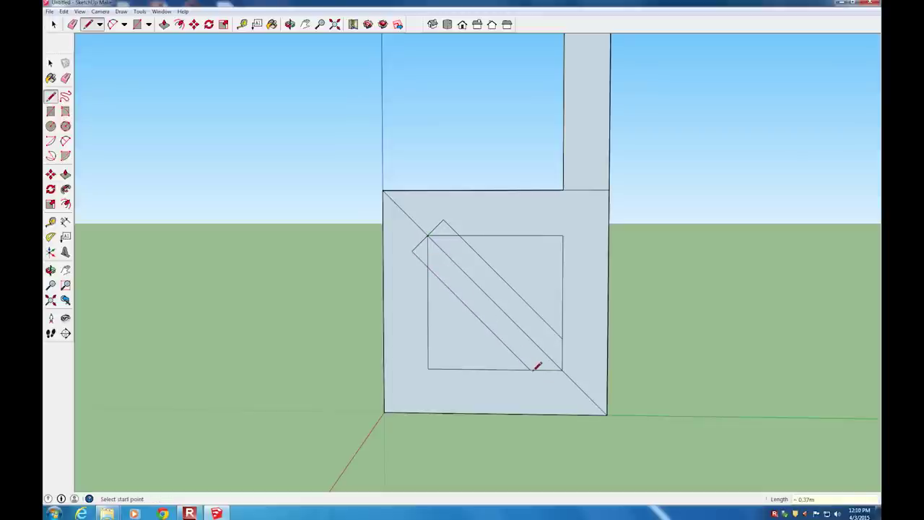
Erase the diagonal, the perpendicular stubs and the leftover corner segments, keeping only two triangles beside a diagonal brace.
left_click(65, 78)
left_click(412, 220)
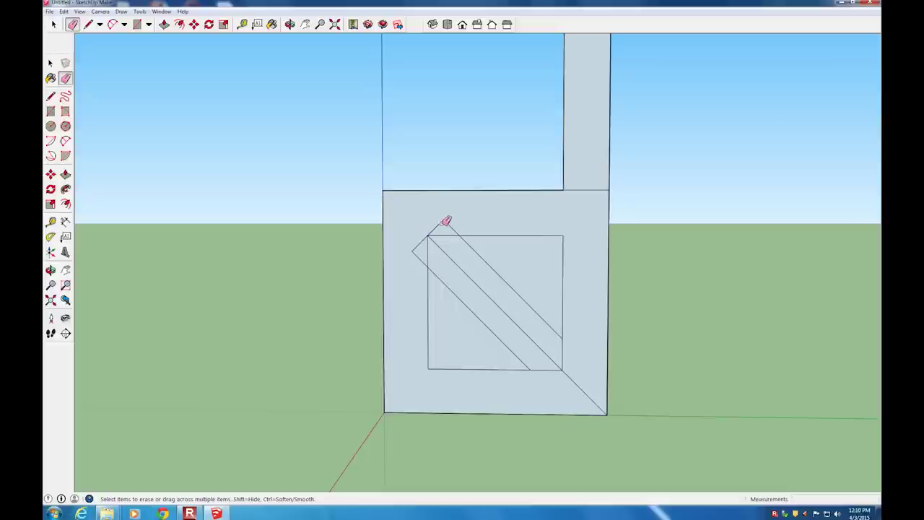
left_click_drag(433, 221, 466, 220)
mouse_move(420, 238)
left_mouse_down()
mouse_move(418, 274)
mouse_move(447, 223)
left_mouse_up()
left_click_drag(550, 384, 581, 355)
left_click(570, 377)
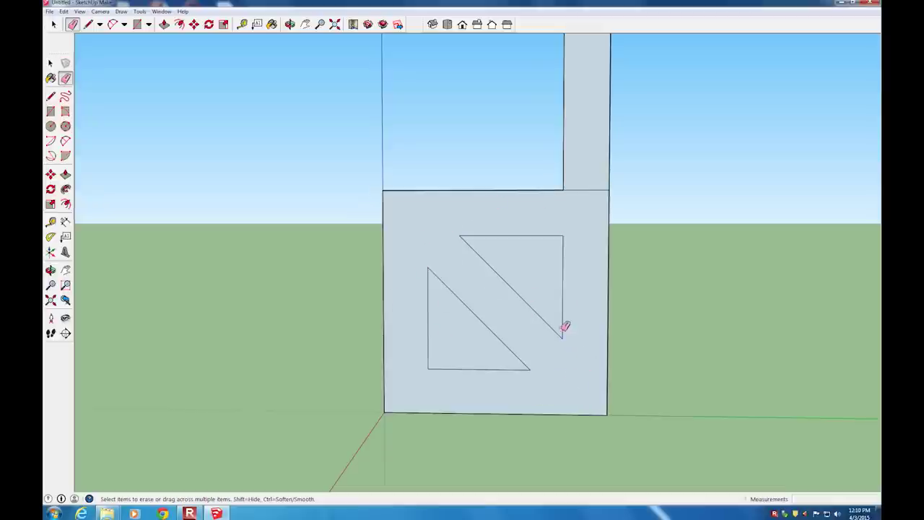
Delete both triangular faces inside the square to leave openings on each side of the brace.
left_click(51, 63)
left_click(457, 327)
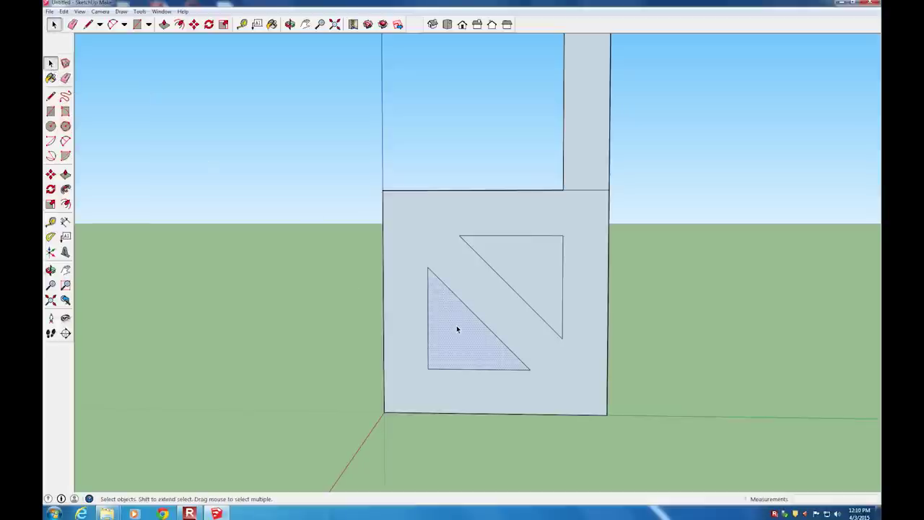
key("Delete")
left_click(539, 257)
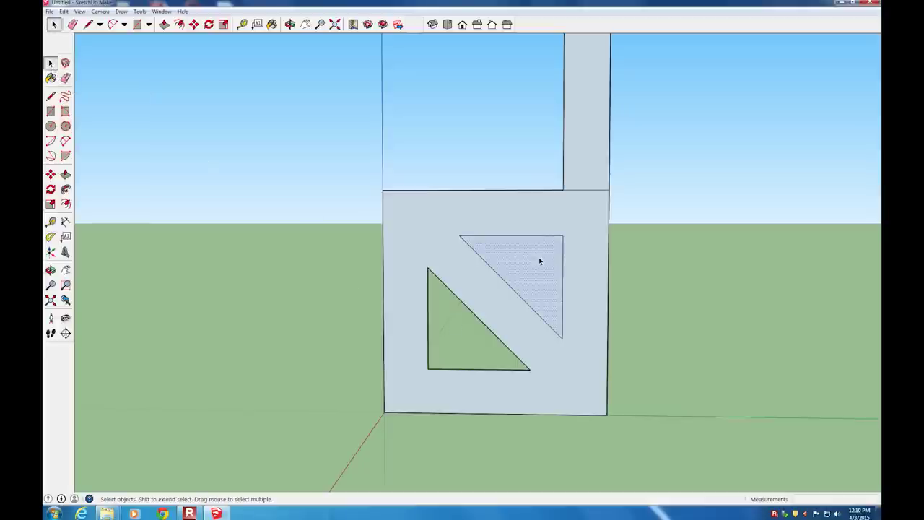
key("Delete")
Erase the edge between the backrest and the square to merge them into one chair-side face.
scroll(539, 257, "up", 1)
scroll(526, 249, "down", 5)
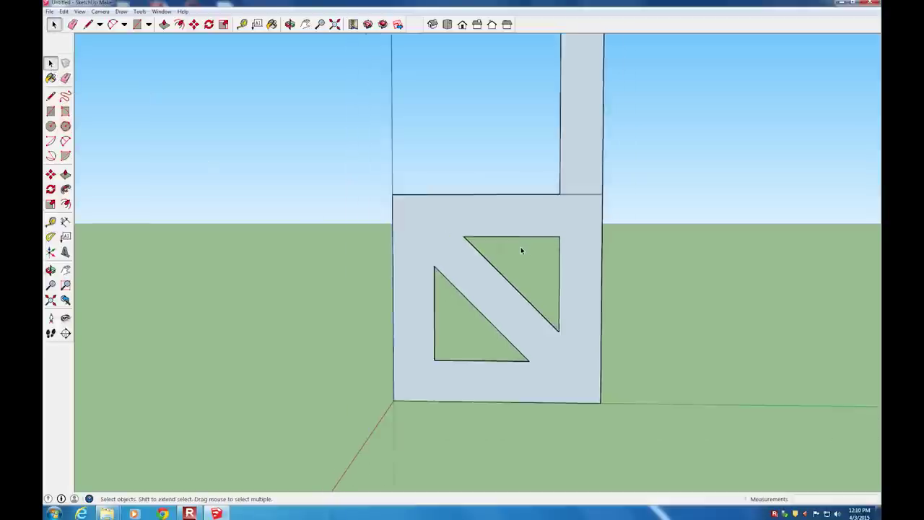
middle_click_drag(527, 166, 578, 204)
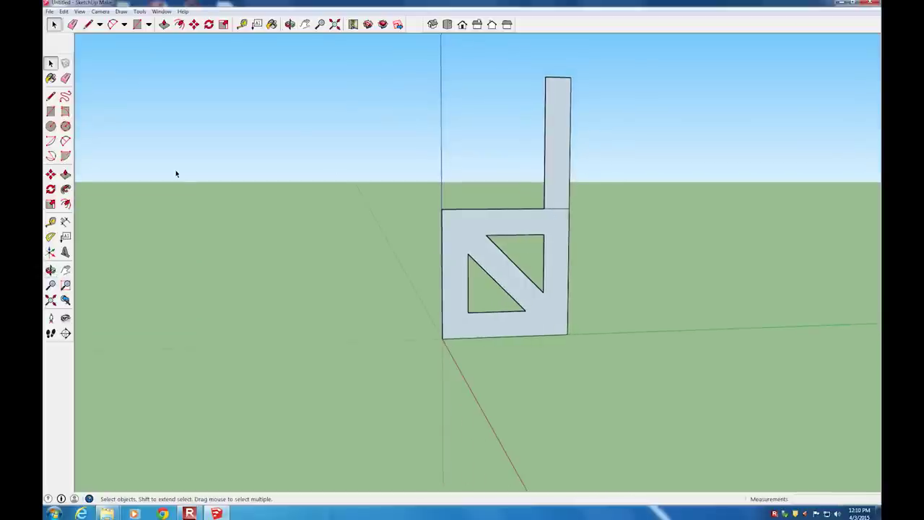
left_click(65, 79)
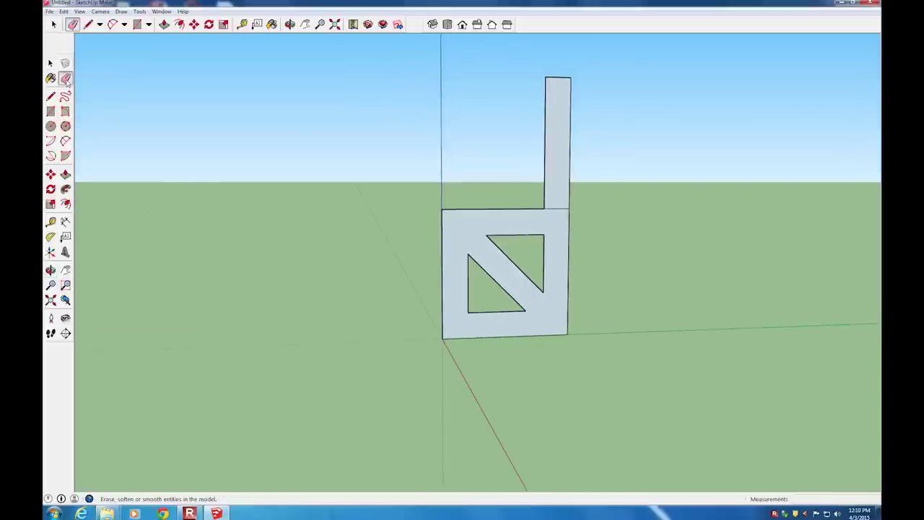
left_click(561, 209)
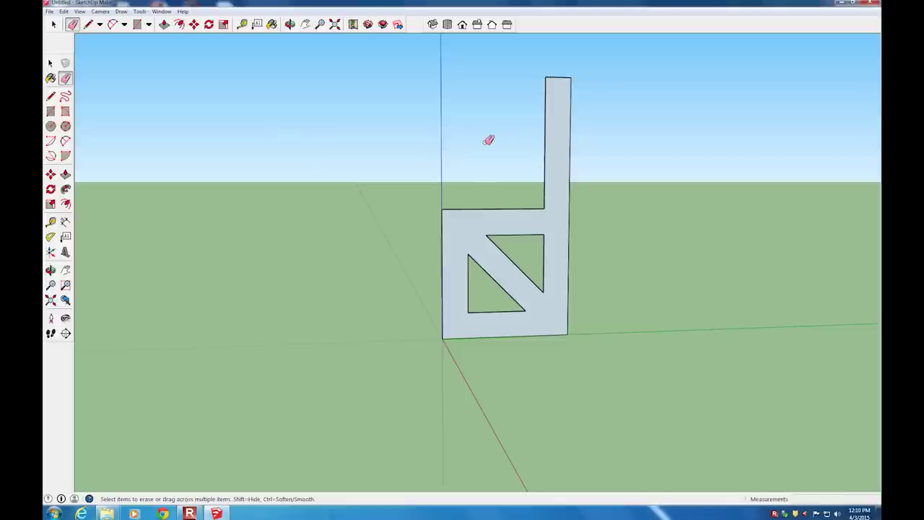
Extrude the chair-side face to a thickness of 0.02 m with Push/Pull.
mouse_move(488, 140)
middle_mouse_down()
mouse_move(497, 171)
mouse_move(553, 229)
mouse_move(439, 55)
middle_mouse_up()
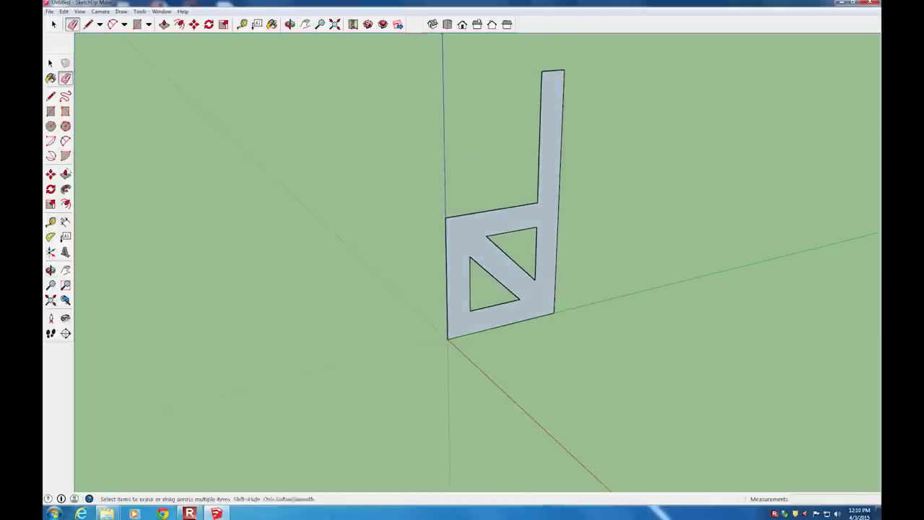
left_click(65, 175)
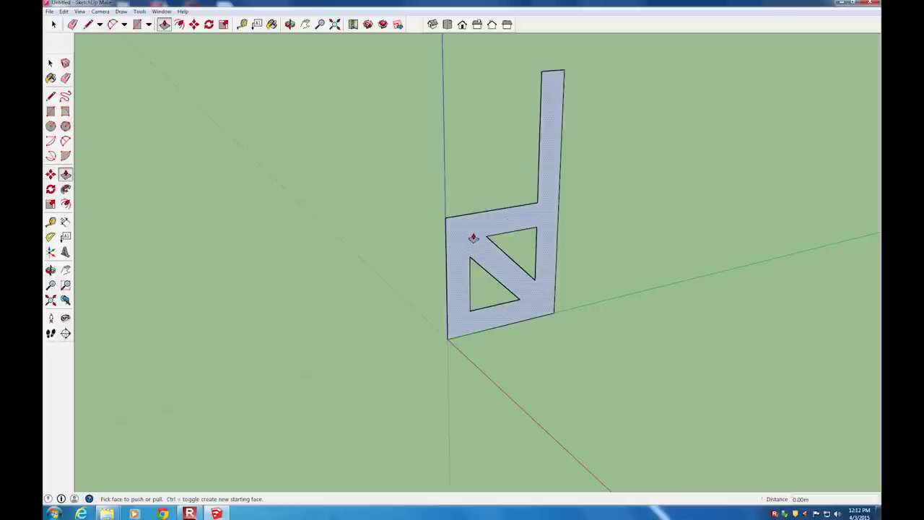
left_click_drag(468, 233, 415, 190)
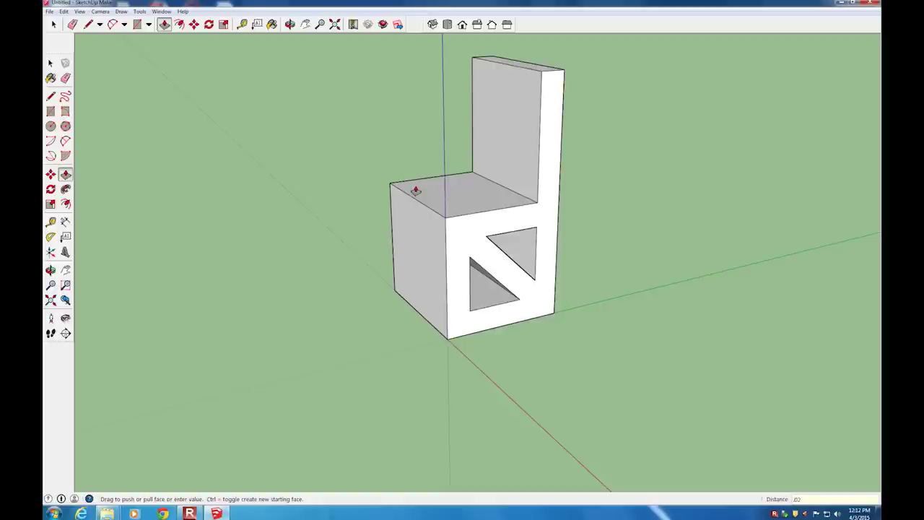
key("Return")
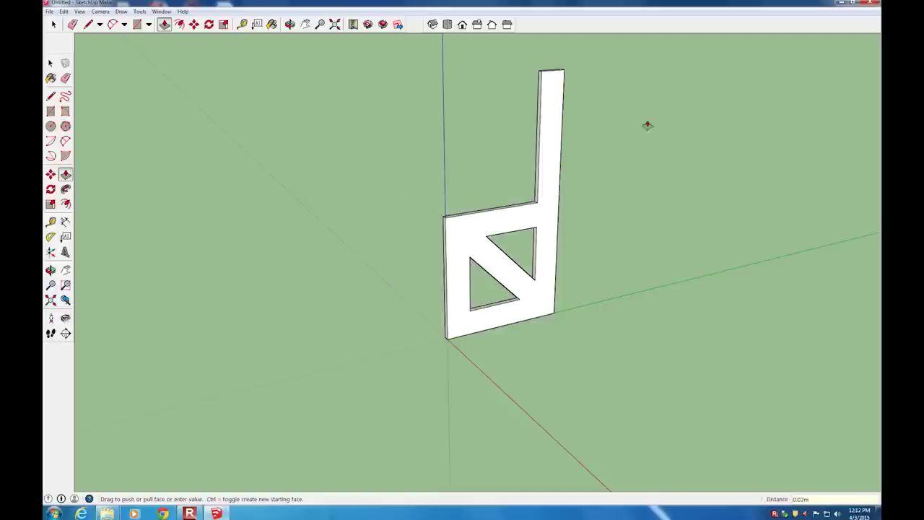
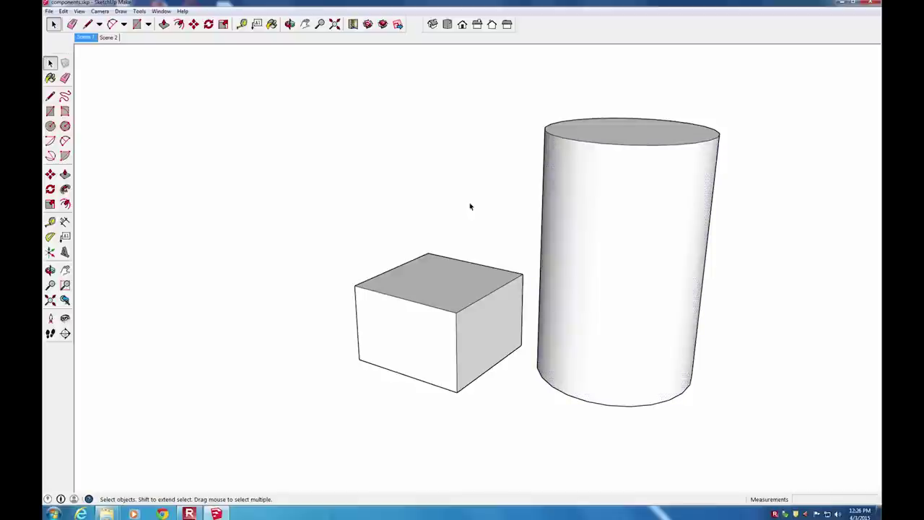
Select the whole loose cylinder and move it about 2.77 m so it overlaps the box.
triple_click(635, 233)
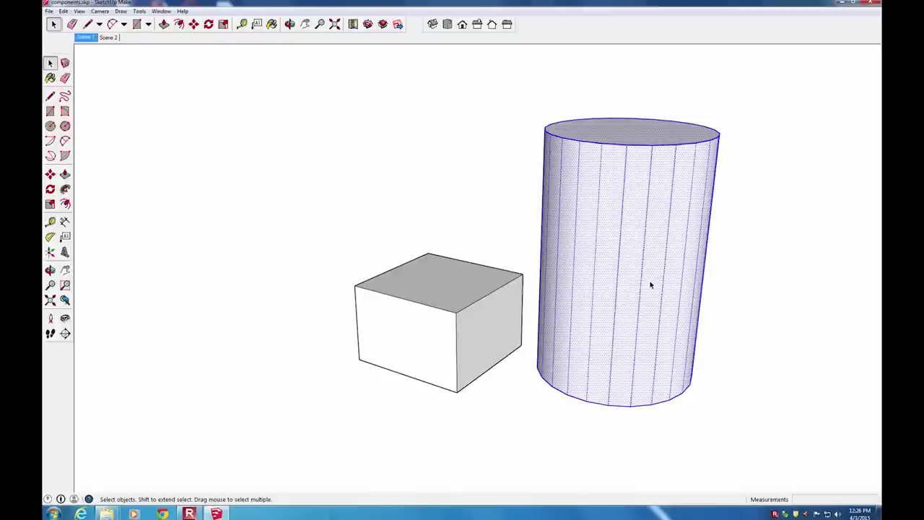
left_click(50, 174)
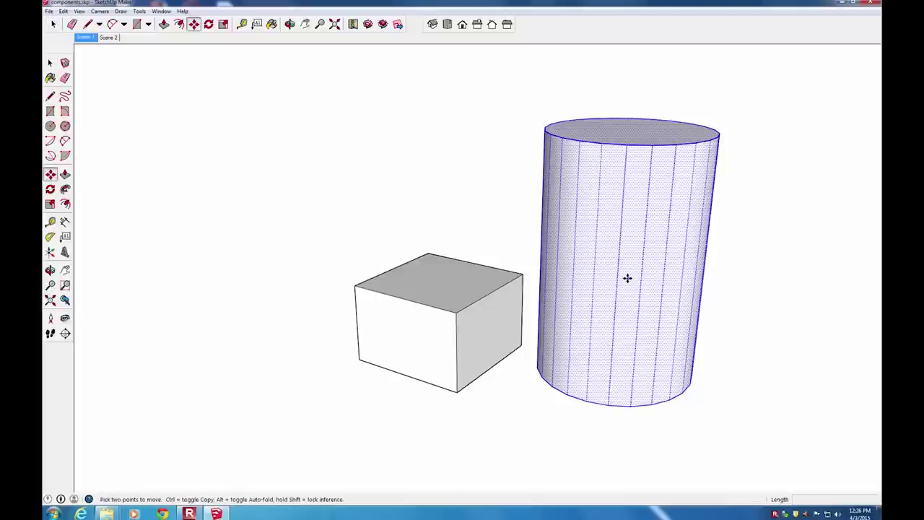
left_click(569, 263)
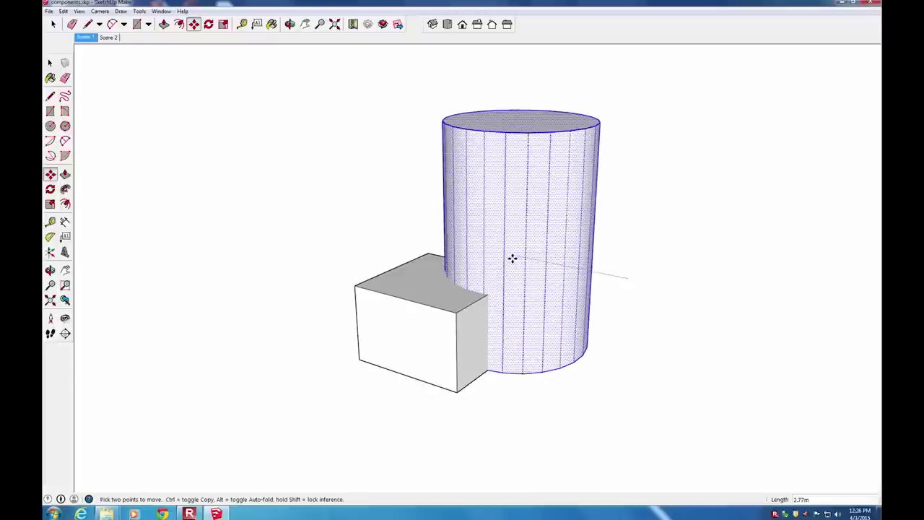
left_click(512, 258)
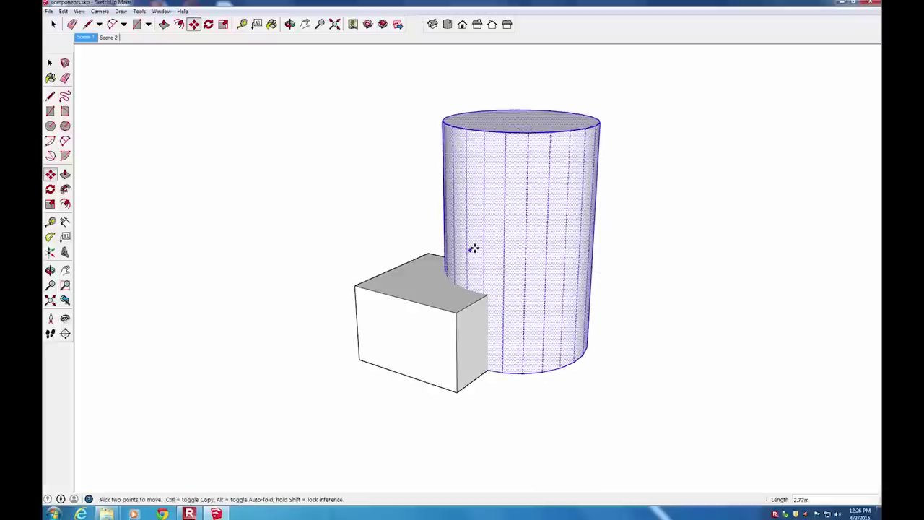
Move the loose cylinder about 3.38 m back away from the box and deselect it.
left_click(523, 220)
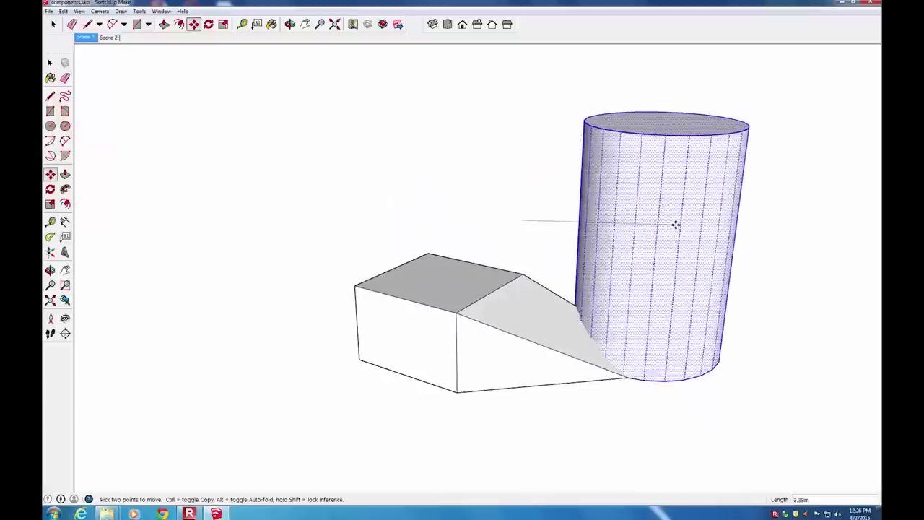
left_click(675, 225)
middle_click_drag(557, 196, 458, 256)
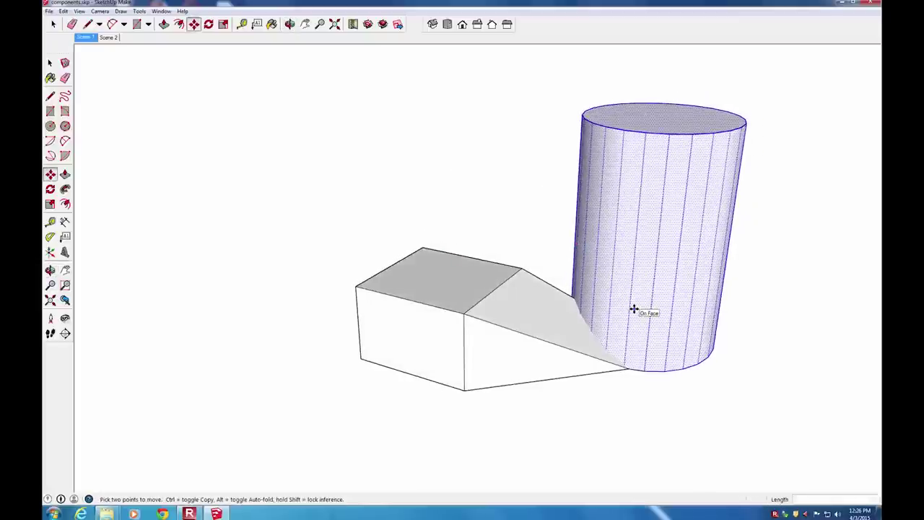
left_click(49, 63)
left_click(355, 155)
Switch to Scene 2, move the cylinder component into the box, and pull it back out about 4.03 m clear of it.
left_click(108, 37)
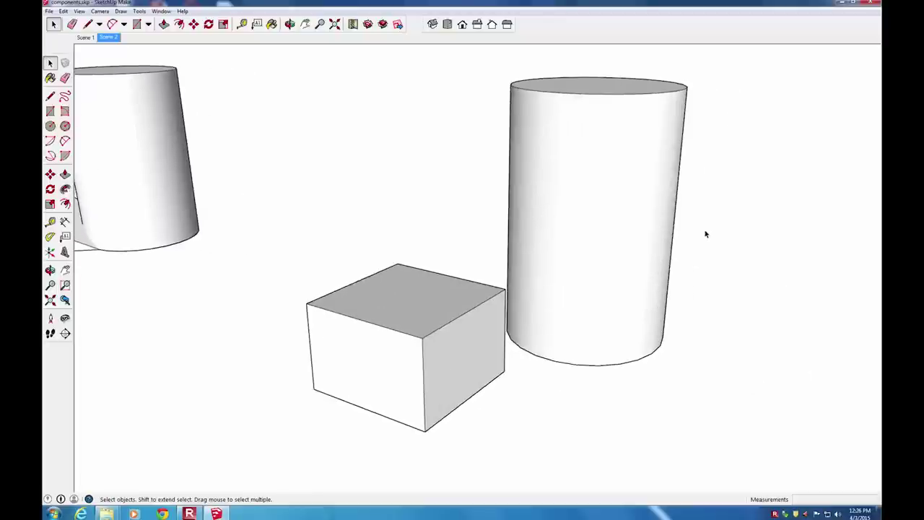
left_click(581, 271)
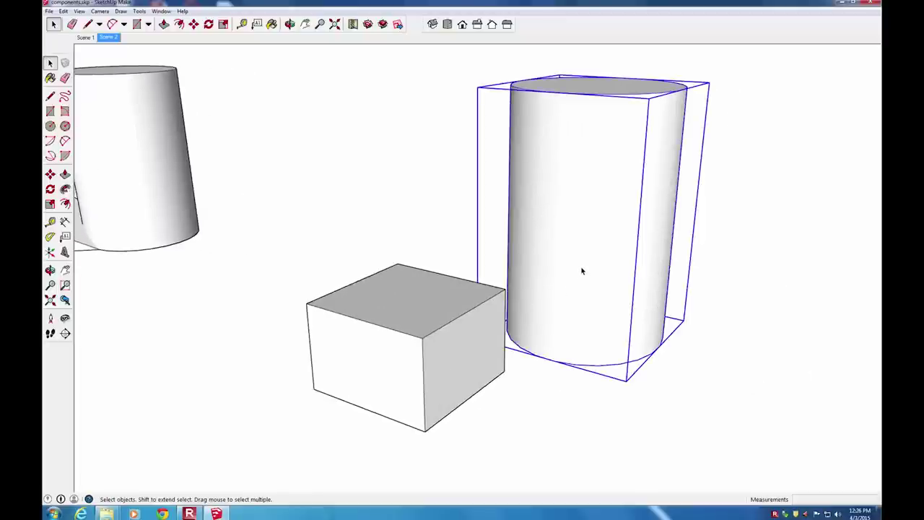
key("m")
left_click(560, 216)
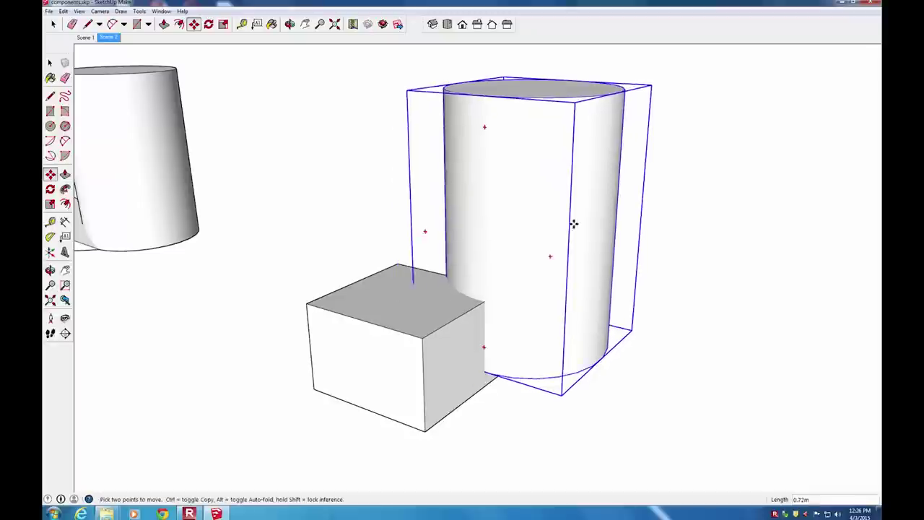
left_click(642, 207)
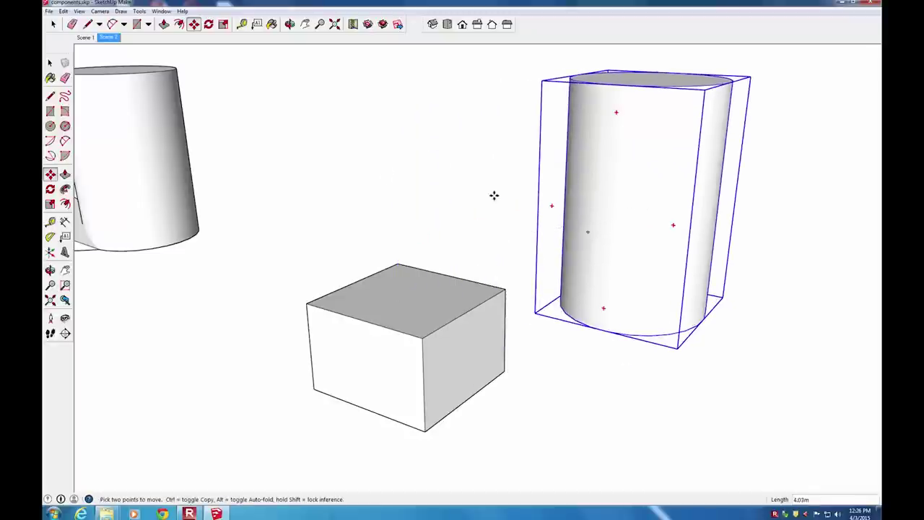
key("space")
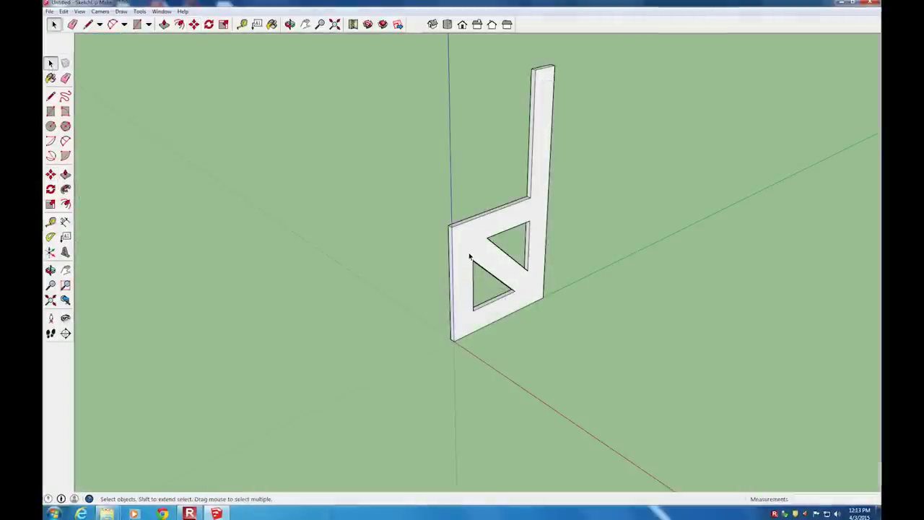
Select the entire chair side and make it a component with its default name, replacing the selection.
left_click(469, 248)
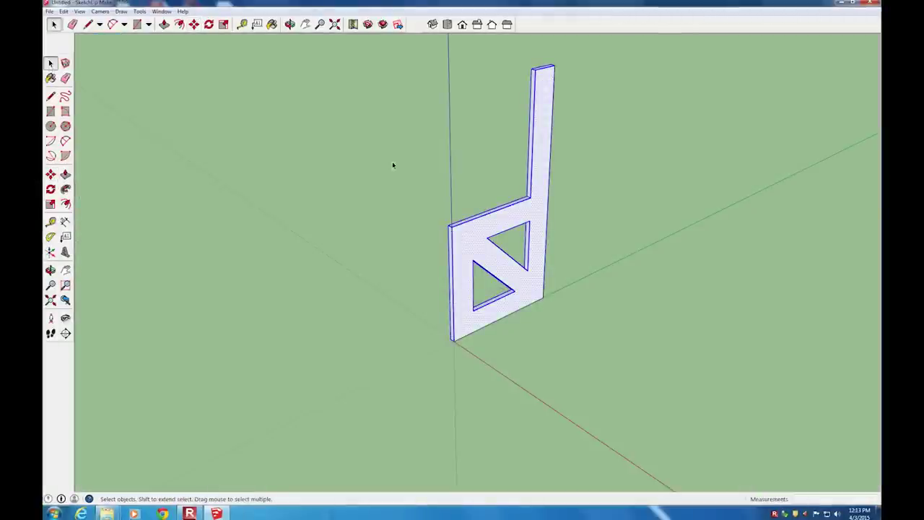
right_click(475, 239)
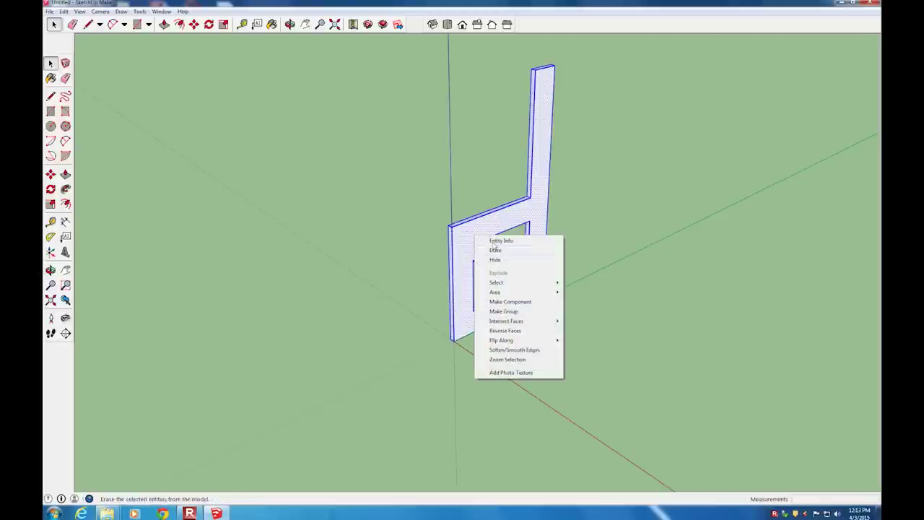
left_click(510, 304)
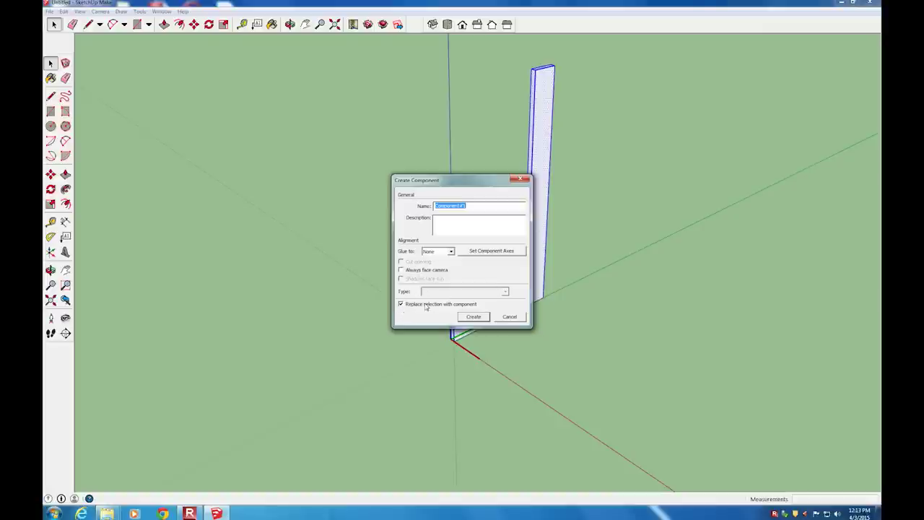
left_click(472, 317)
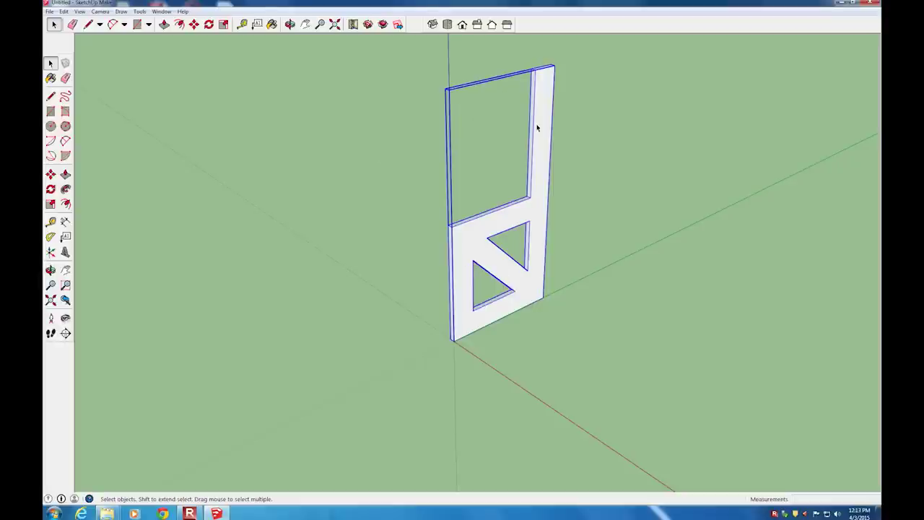
Check how the chair-side component selects, open it for editing to pick its front face, and leave the component.
left_click(589, 151)
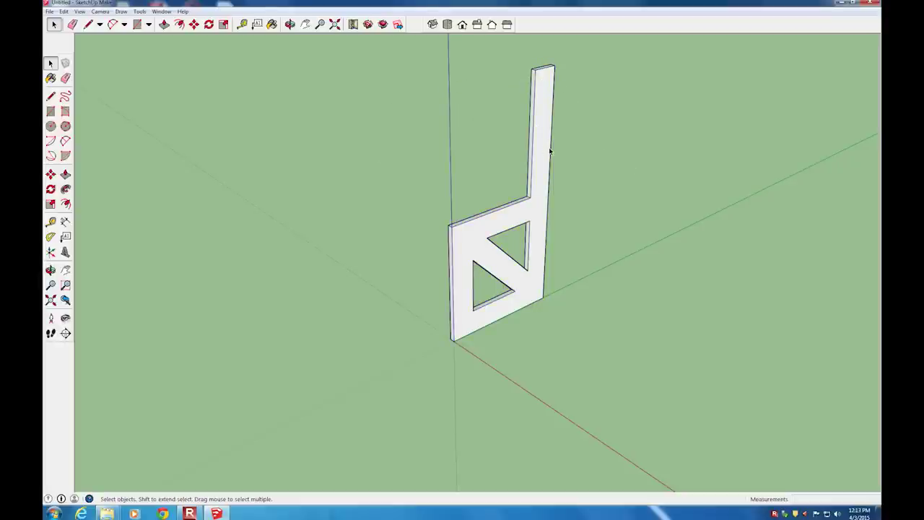
left_click(531, 213)
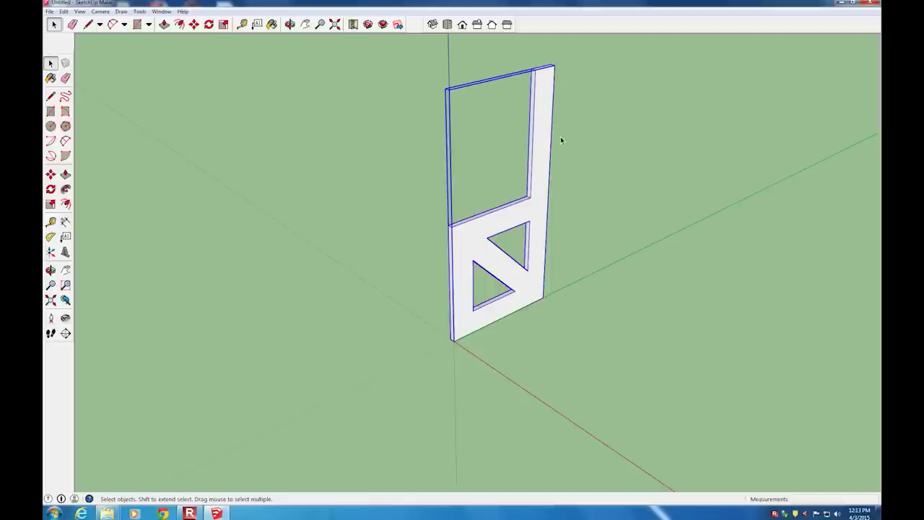
double_click(537, 151)
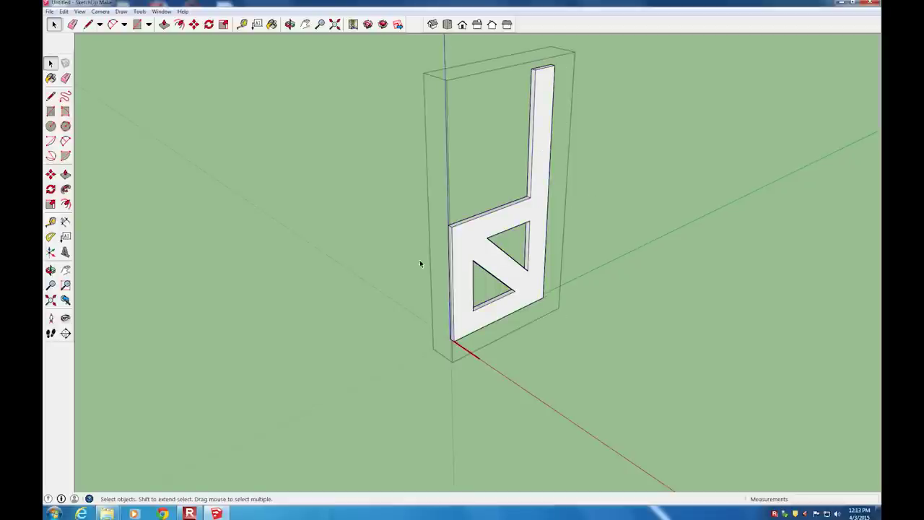
left_click(501, 212)
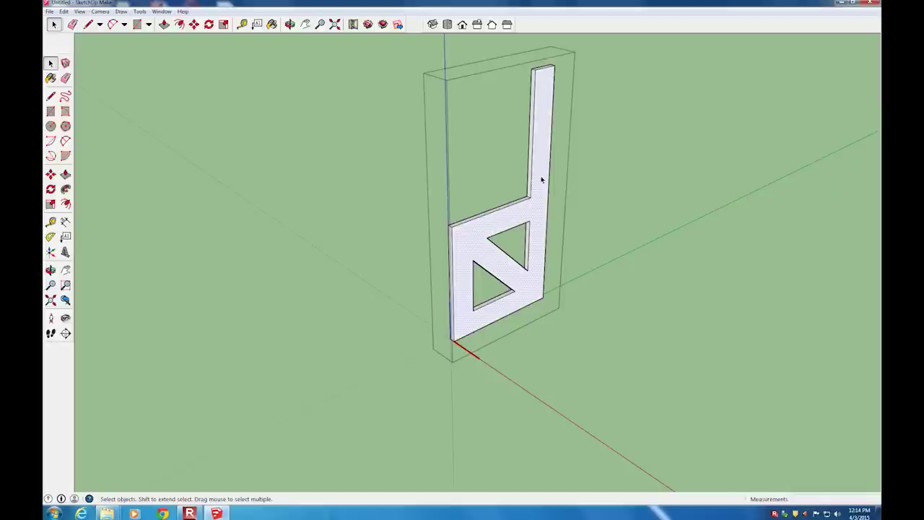
left_click(377, 169)
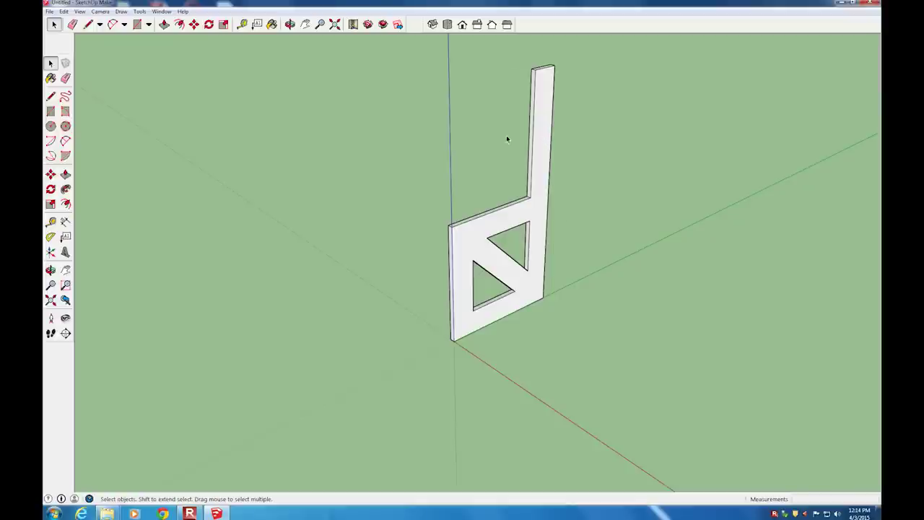
Copy the chair-side component 0.5 m along the red axis with the Move tool and clear the selection.
left_click(472, 238)
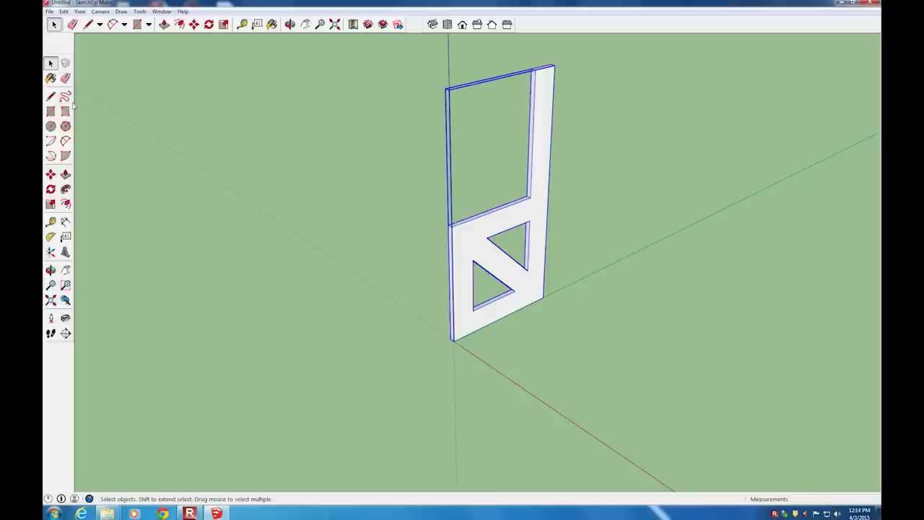
left_click(51, 174)
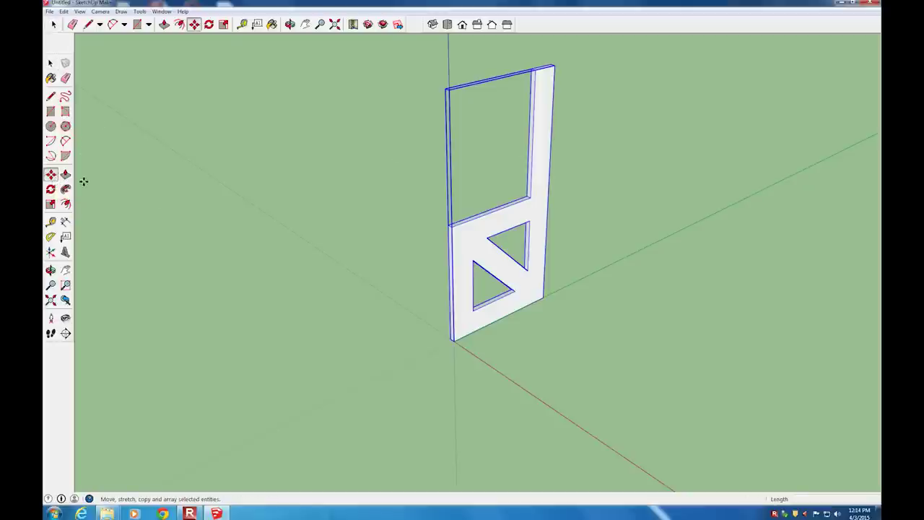
left_click(448, 226)
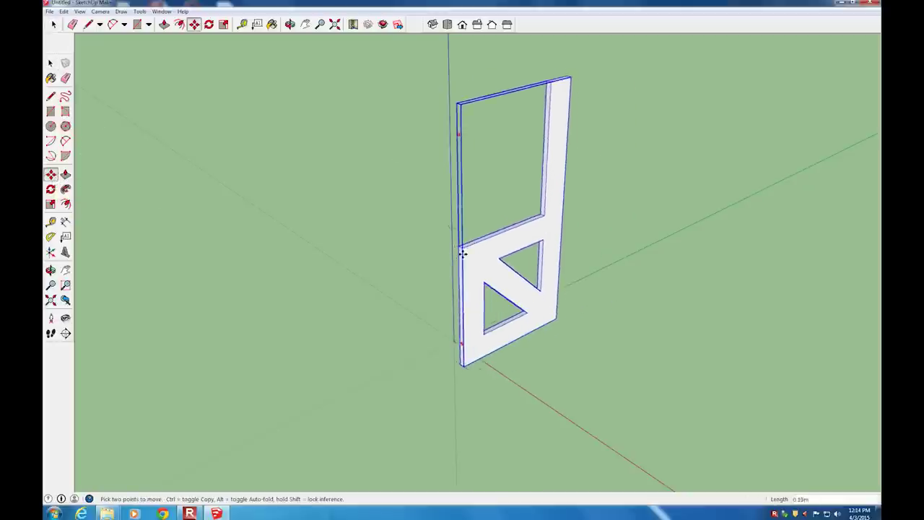
key("ctrl")
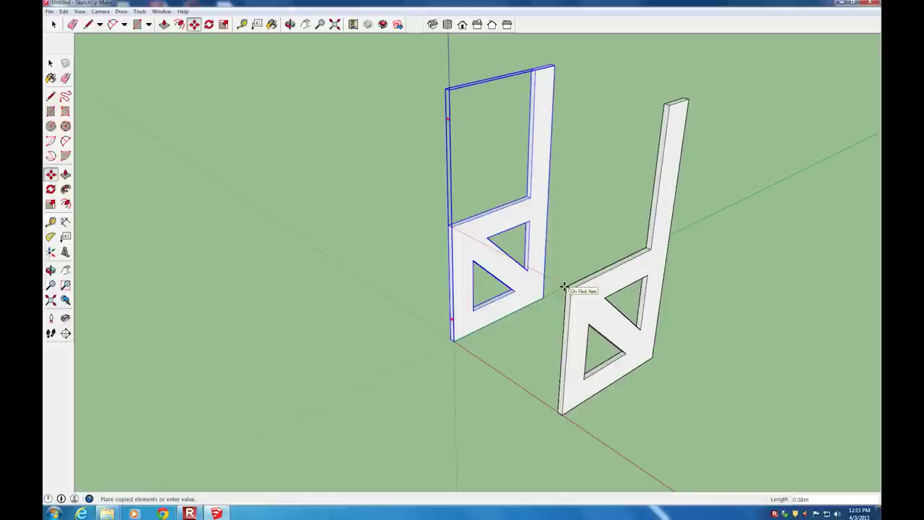
type(".5")
key("Return")
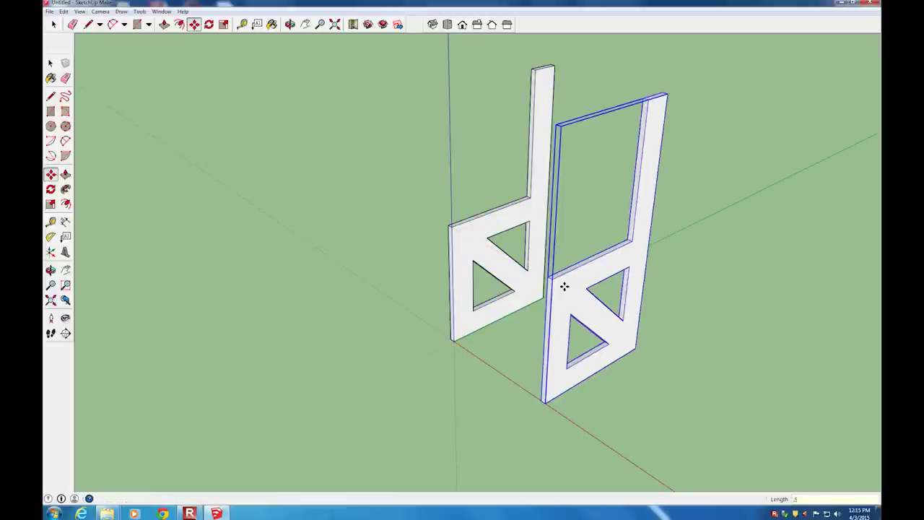
left_click(50, 64)
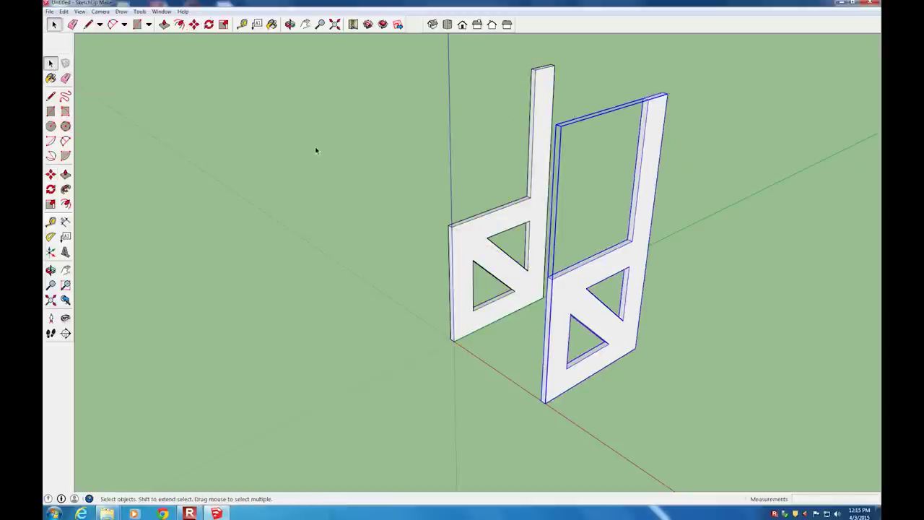
left_click(382, 150)
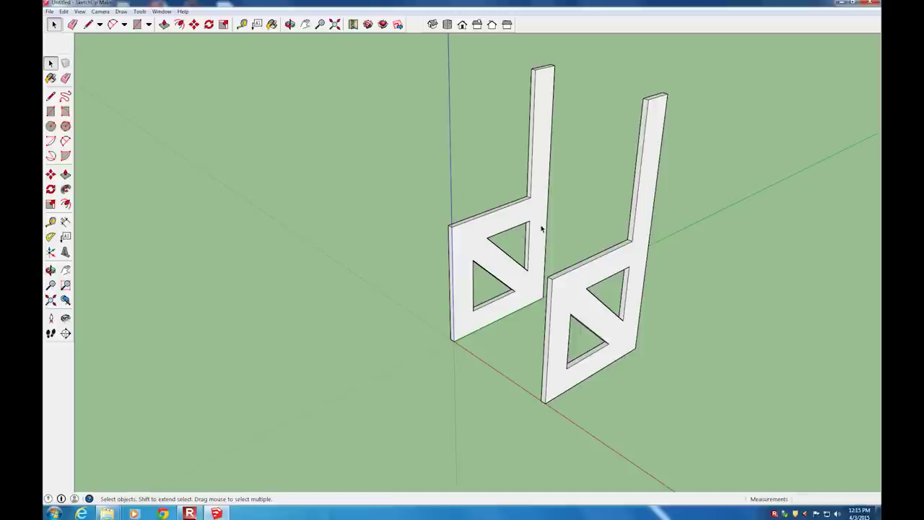
From the right view, draw a 0.025 m line along the backrest's top from its rear corner, and a vertical line about 0.10 m down from there.
left_click(477, 25)
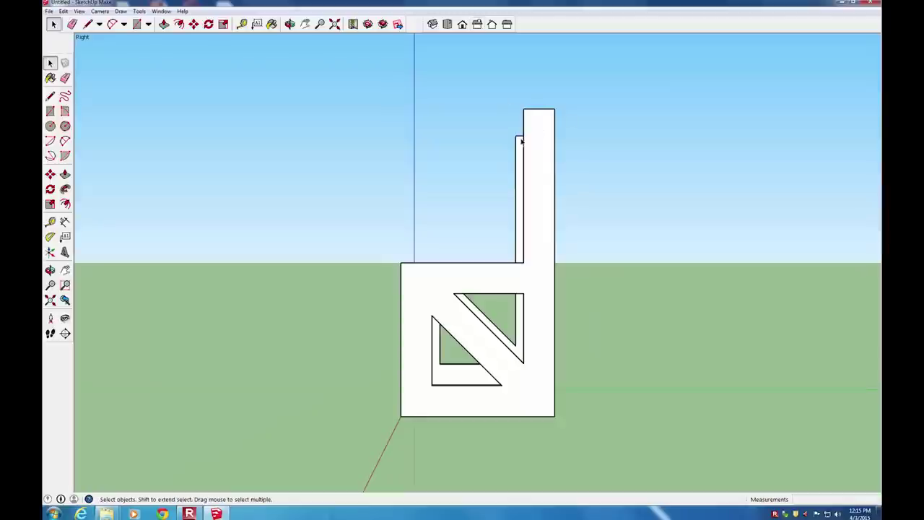
middle_click_drag(471, 150, 485, 159)
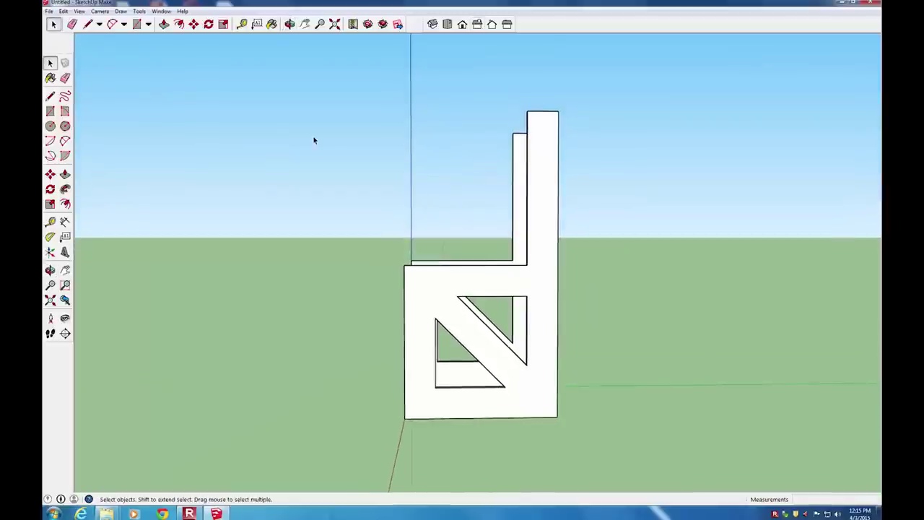
left_click(50, 96)
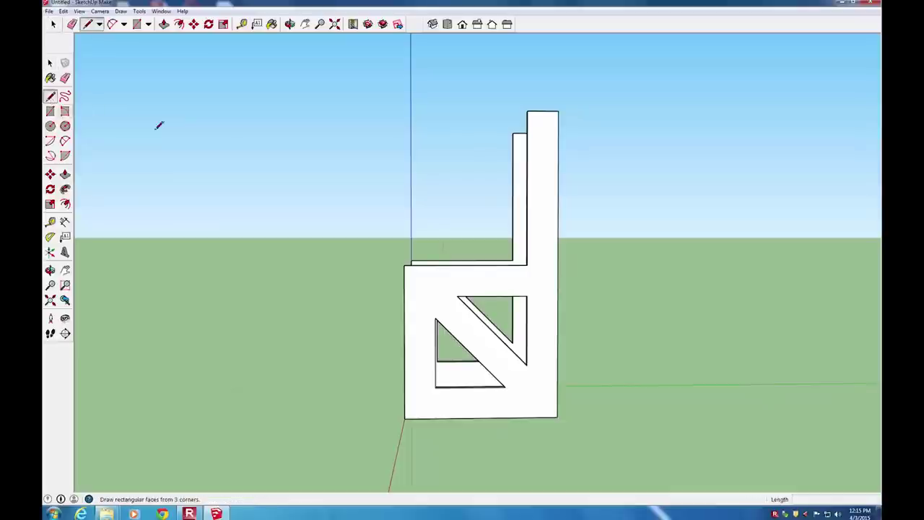
left_click(557, 111)
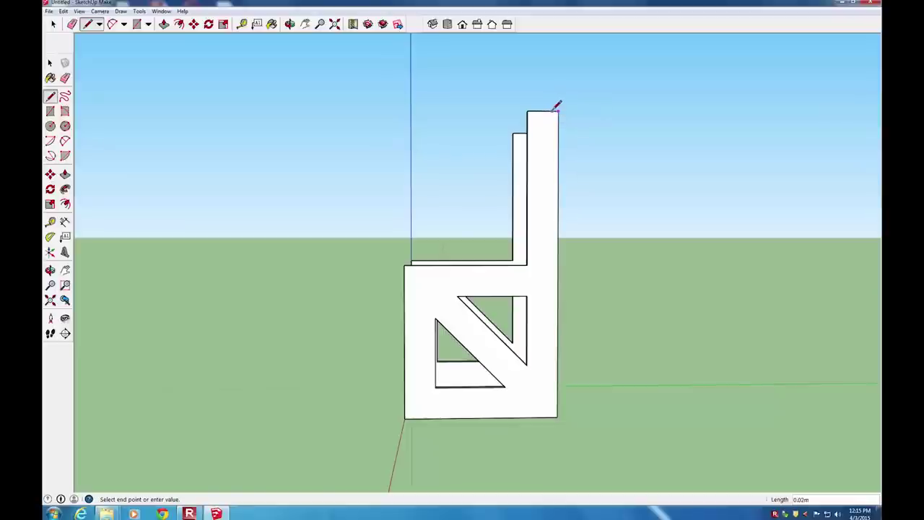
type("0.025")
key("Return")
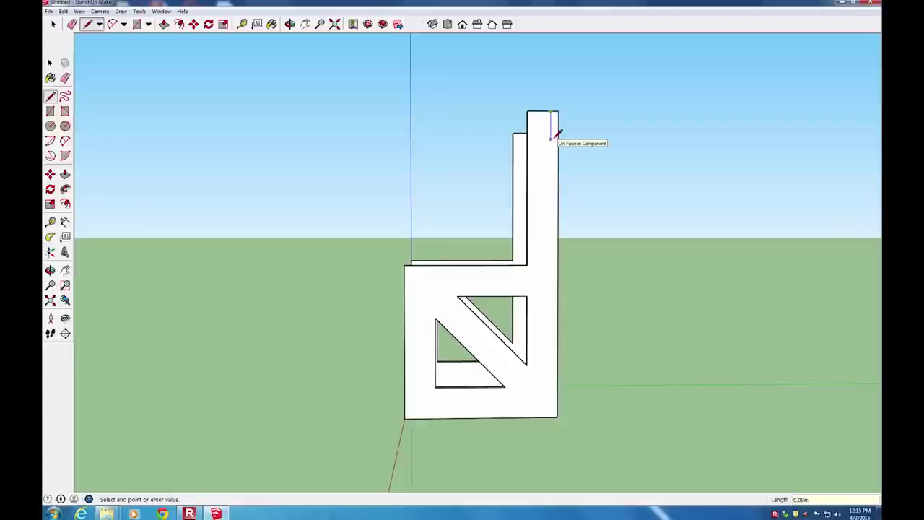
left_click(550, 141)
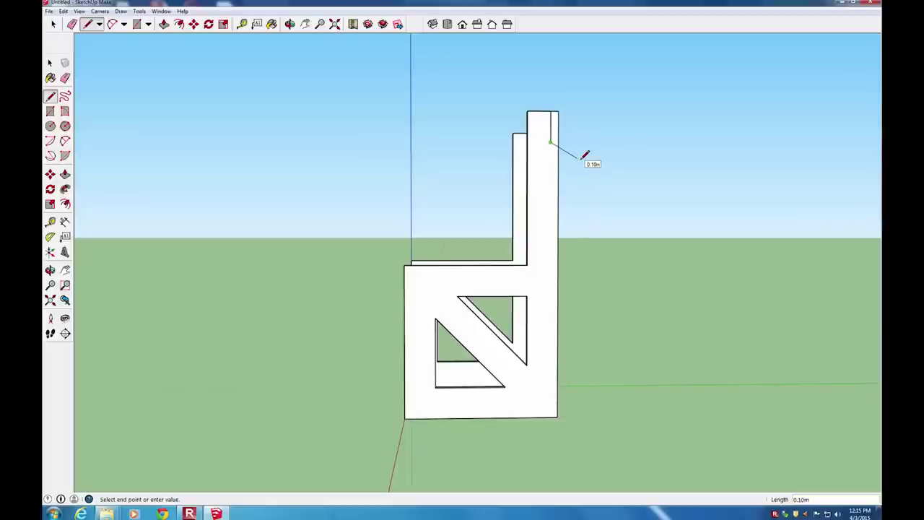
key("Escape")
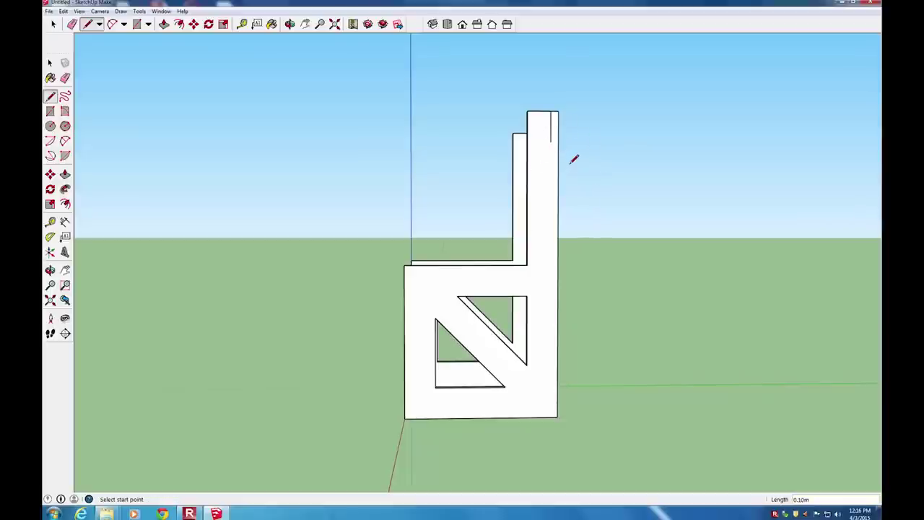
Draw a 0.025 m vertical line up from the upper triangular cutout's rear corner and a 0.025 m horizontal line from there toward the back.
left_click(527, 295)
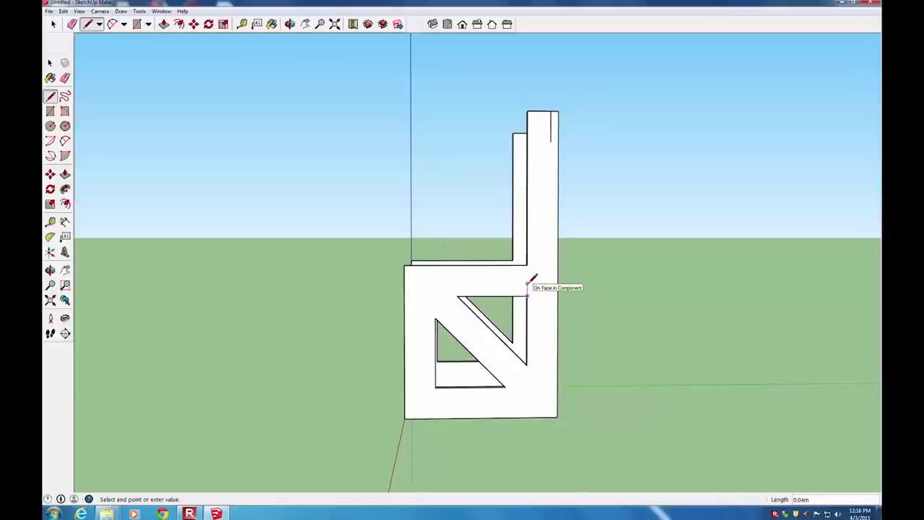
type(".025")
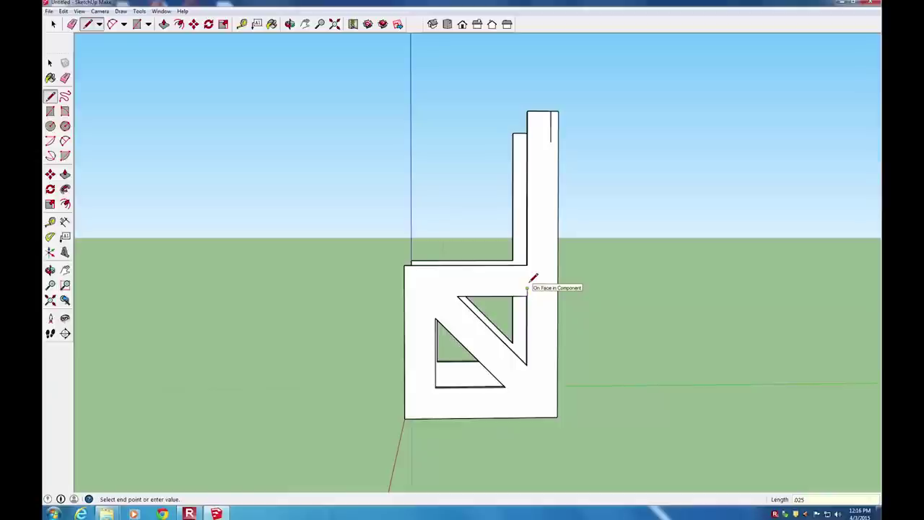
type("0")
key("Return")
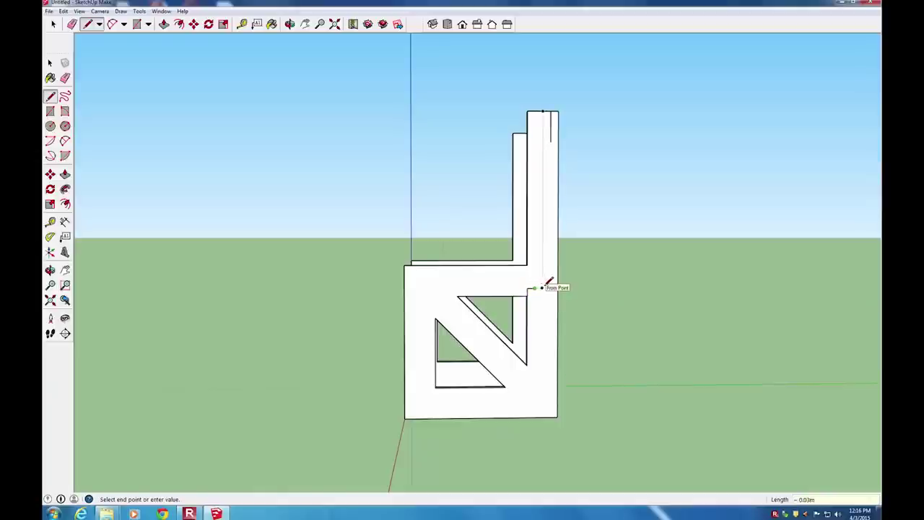
key("Escape")
Draw a 0.025 m line along the side's bottom edge from its rear corner, and a 0.025 m vertical line up from there.
left_click(557, 417)
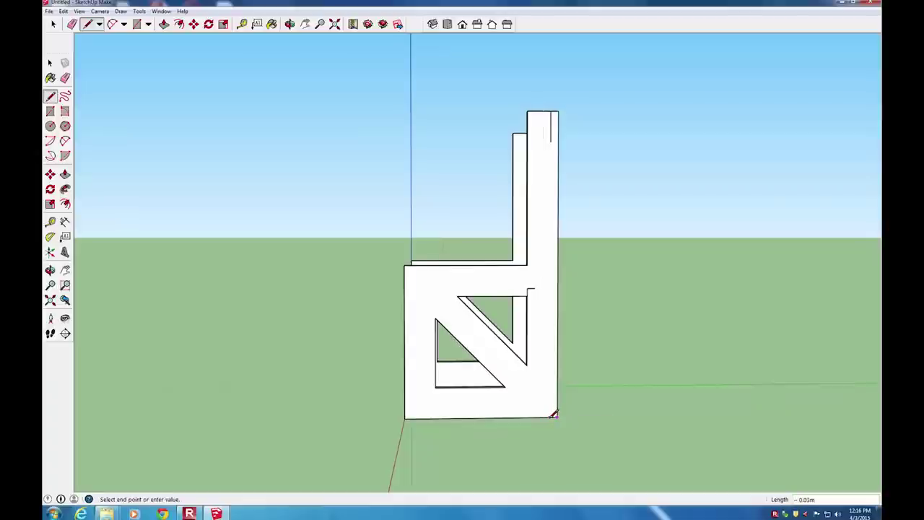
type(".")
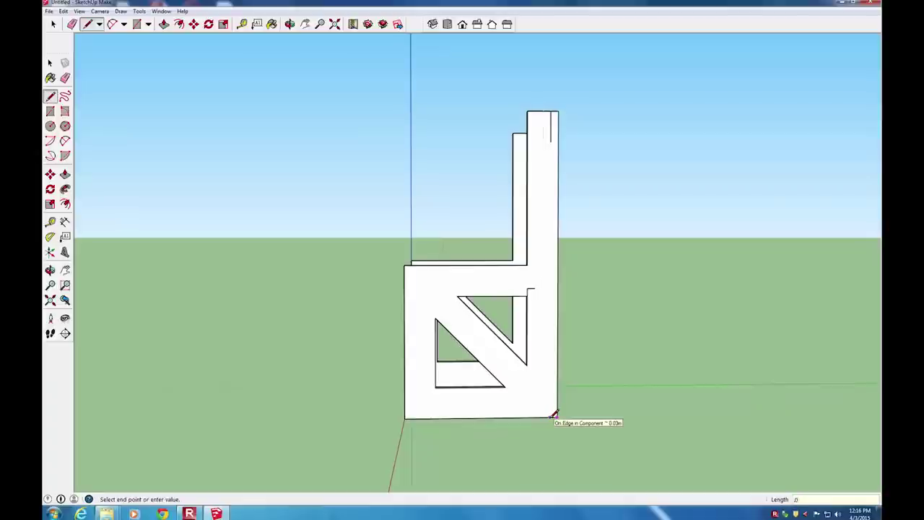
type("025")
key("Return")
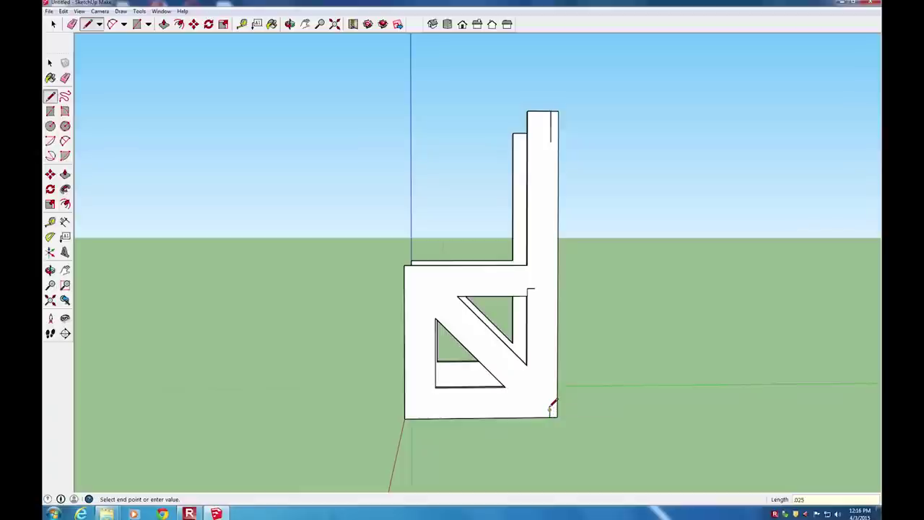
key("space")
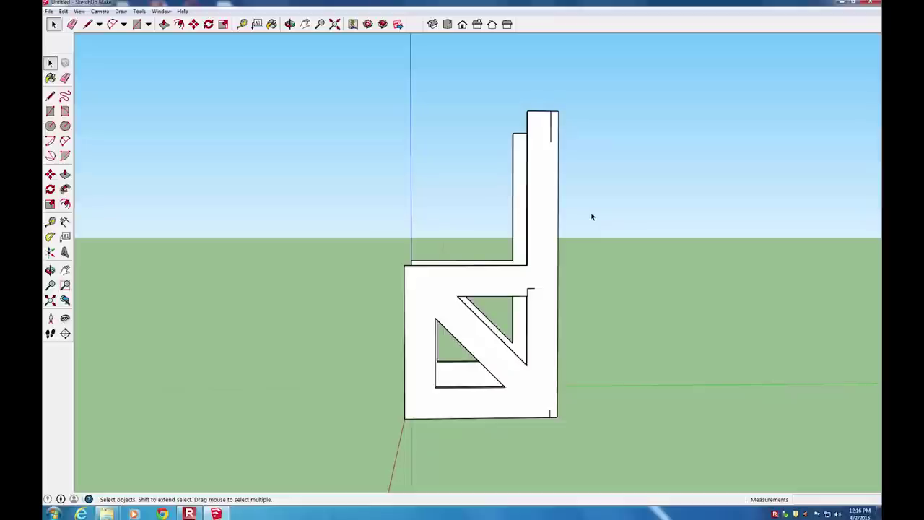
Draw a 0.1 by 0.05 m rectangle on the backrest from the lower end of the vertical guide line, and delete that line.
scroll(551, 124, "up", 5)
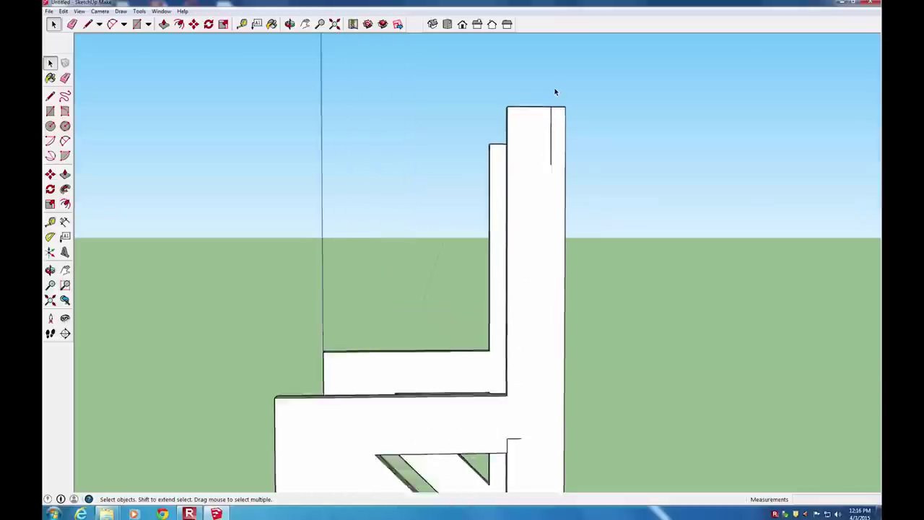
scroll(555, 92, "up", 2)
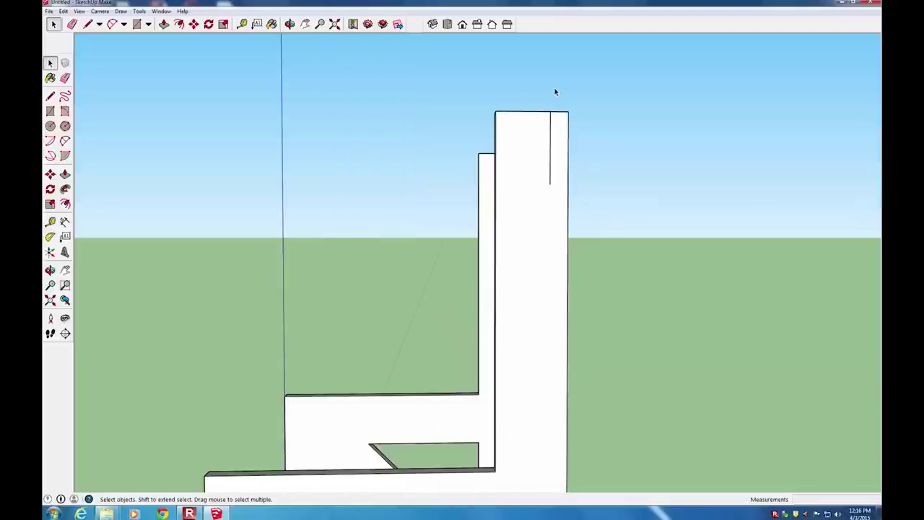
left_click(50, 112)
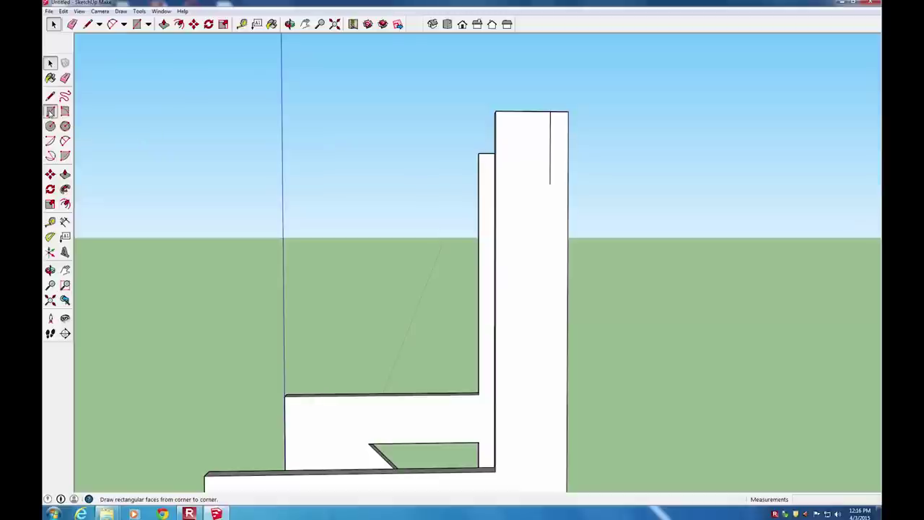
left_click(549, 184)
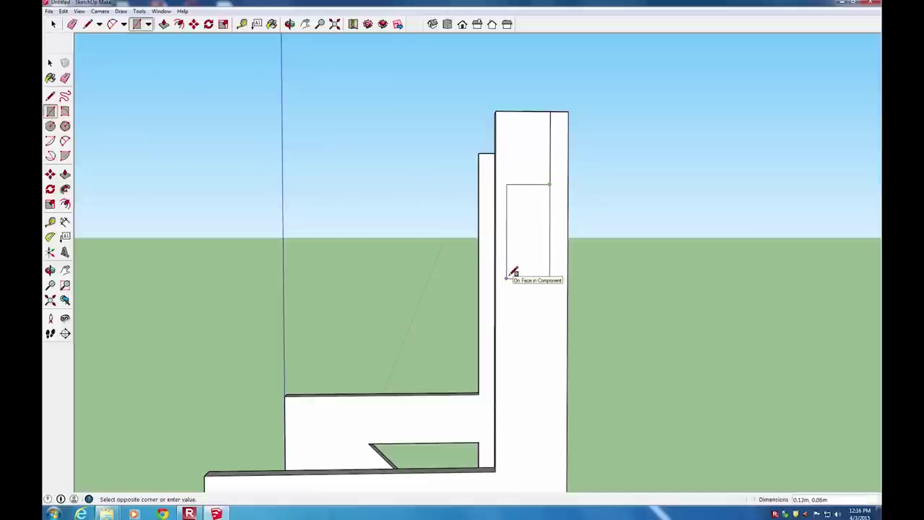
type(".05")
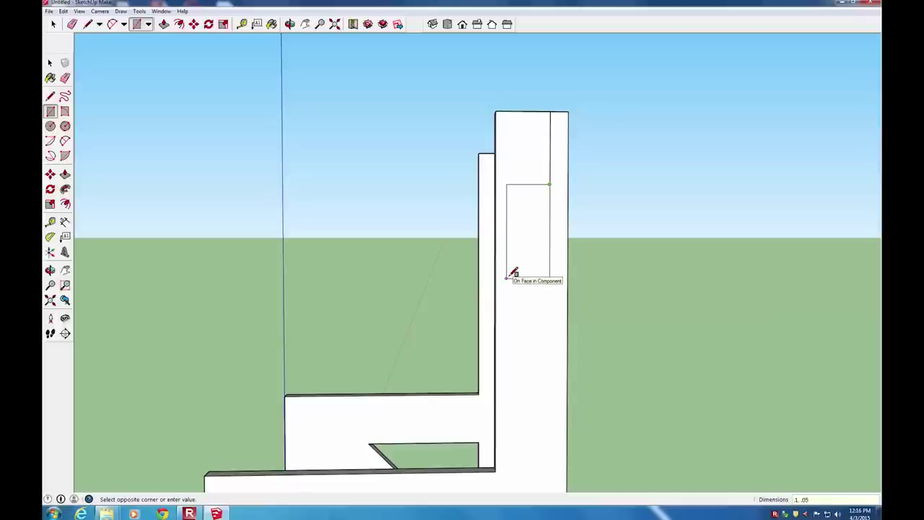
key("Return")
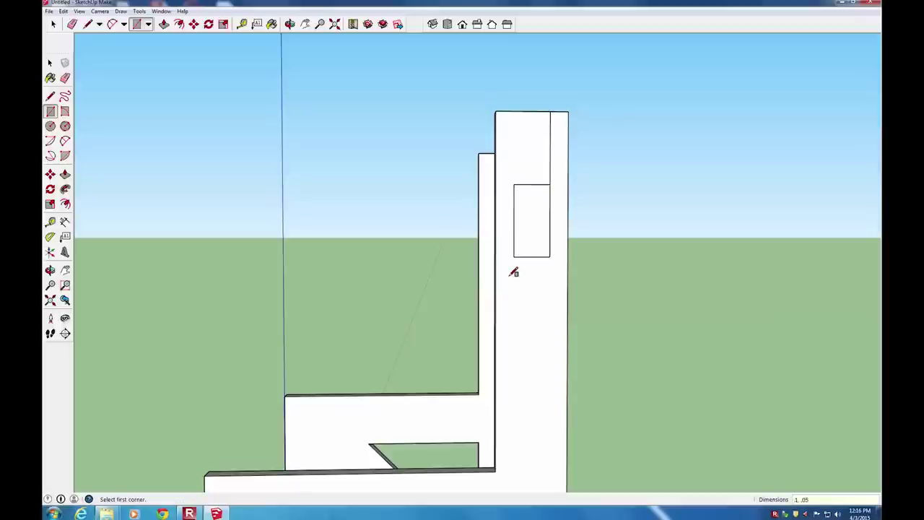
key("space")
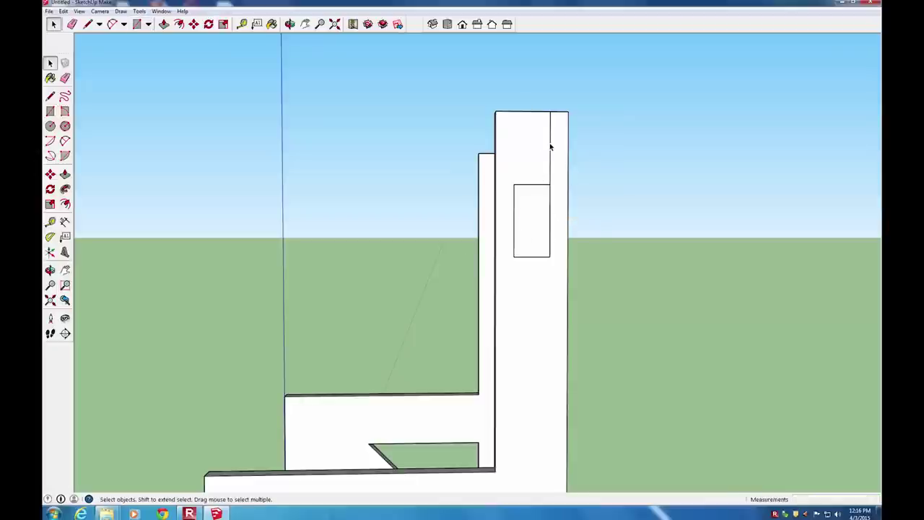
key("Delete")
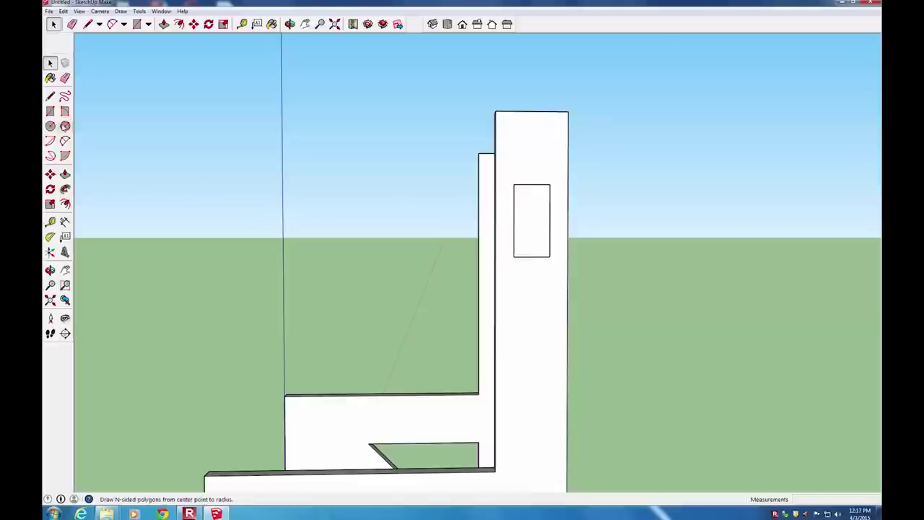
Offset the backrest rectangle 0.01 m inward and delete the inner face to leave a hollow frame profile.
left_click(65, 205)
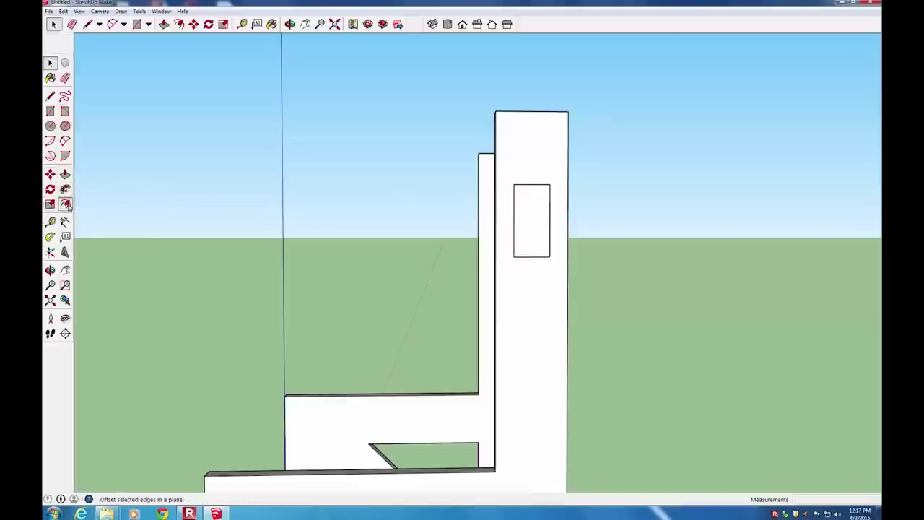
left_click(518, 200)
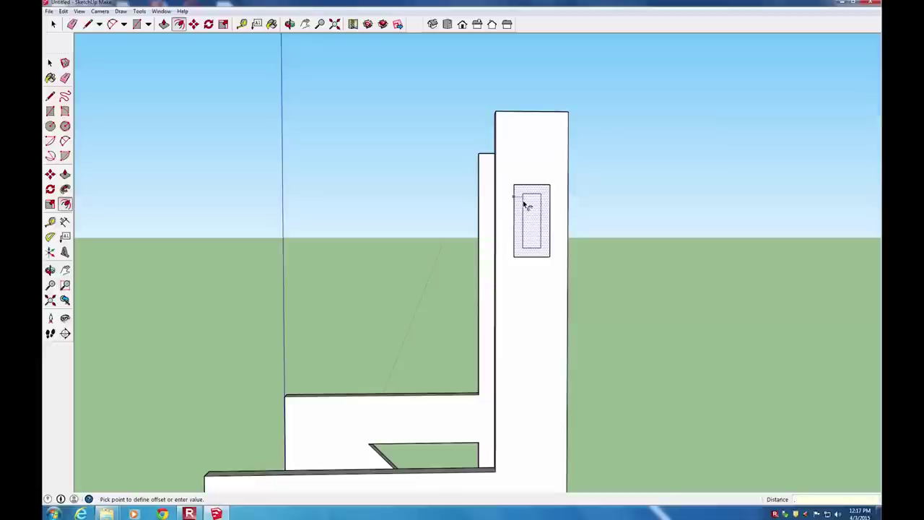
left_click(524, 203)
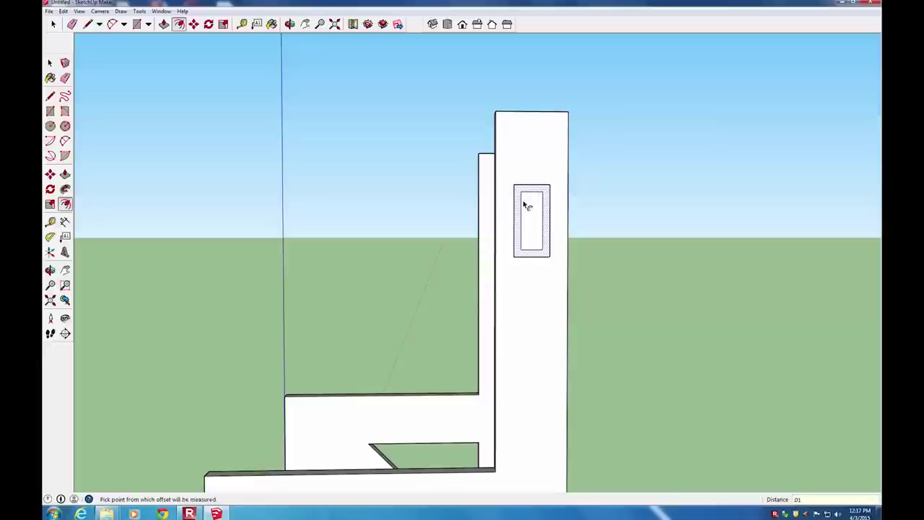
middle_click_drag(404, 147, 525, 222)
key("space")
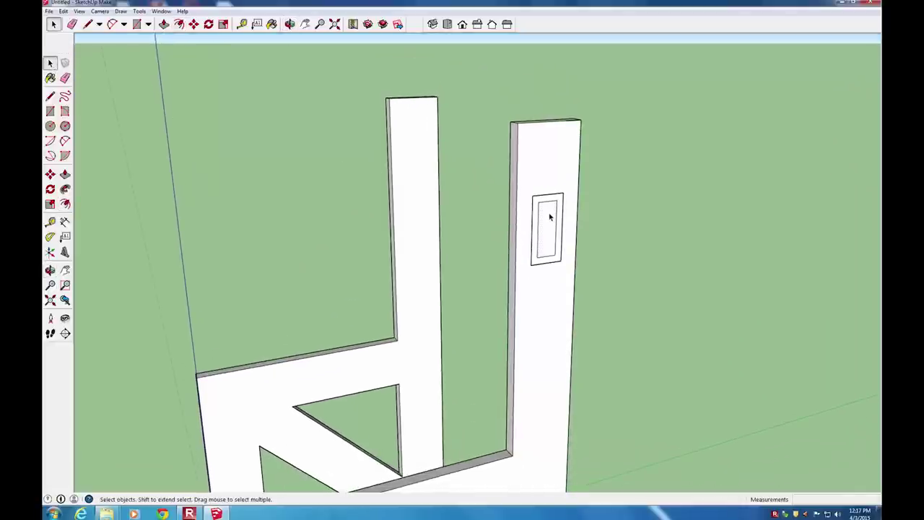
left_click(555, 224)
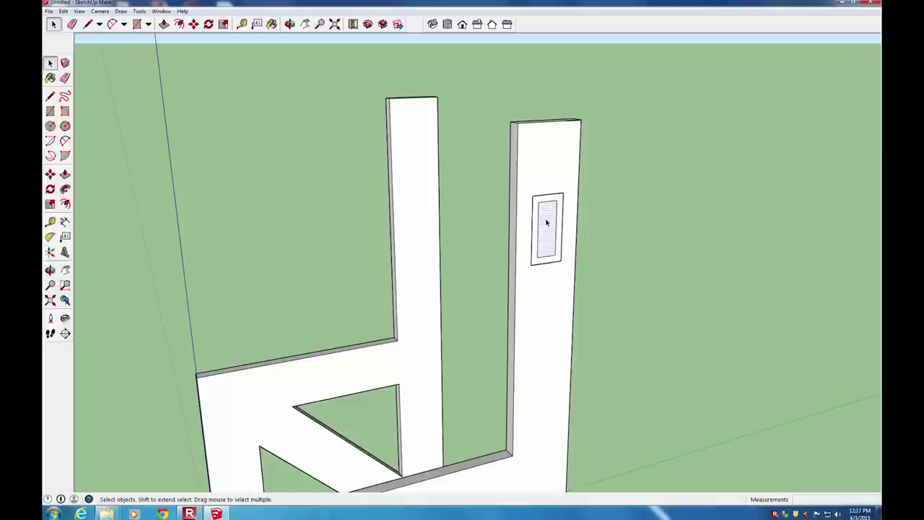
key("Escape")
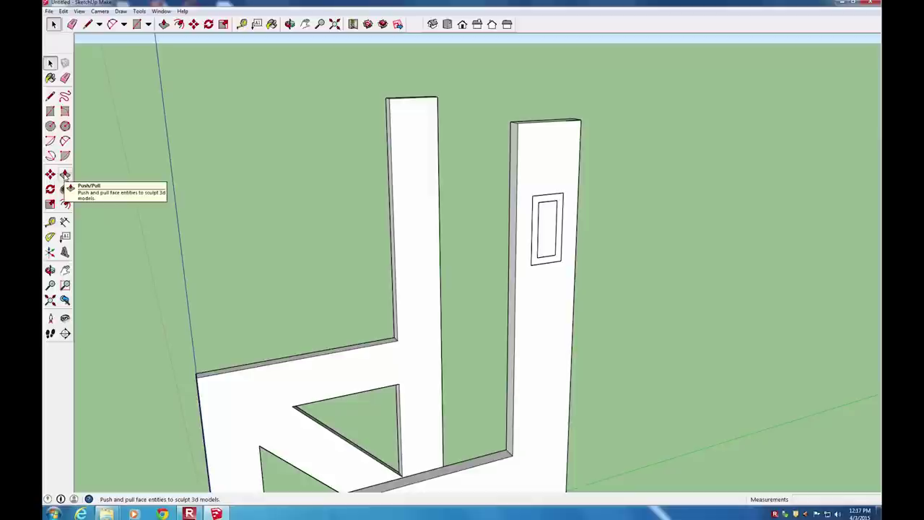
Push/Pull the rectangular frame profile 0.50 m across to the face of the opposite chair side.
left_click(65, 174)
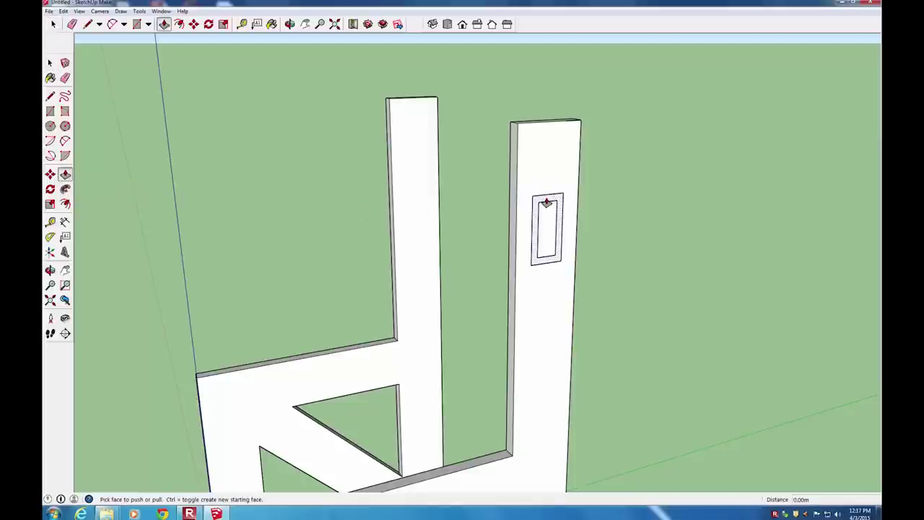
left_click_drag(546, 202, 414, 121)
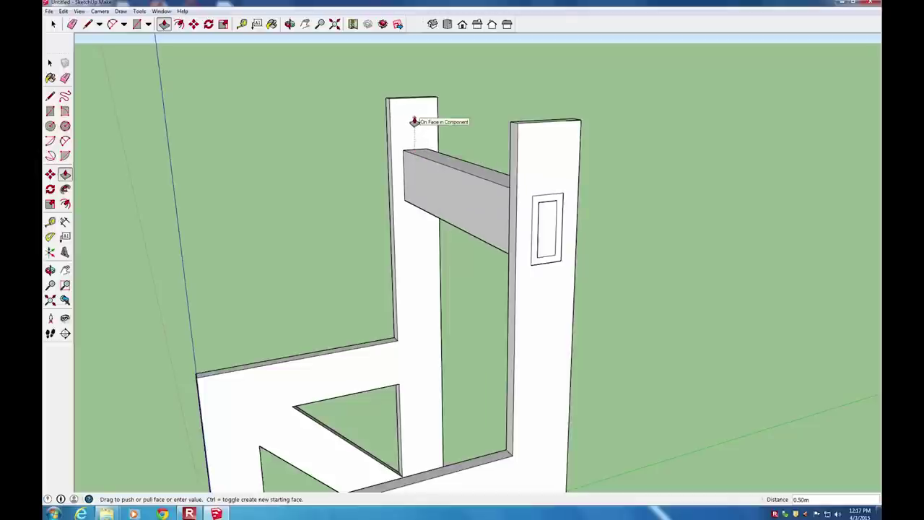
left_click_drag(413, 122, 413, 119)
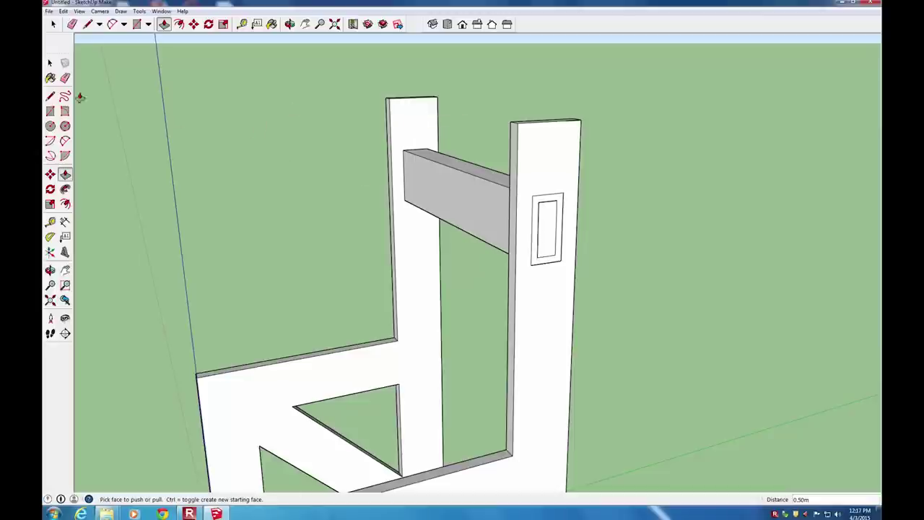
Select the whole backrest crossbar and make it a component with its default name, replacing the selection.
left_click(50, 63)
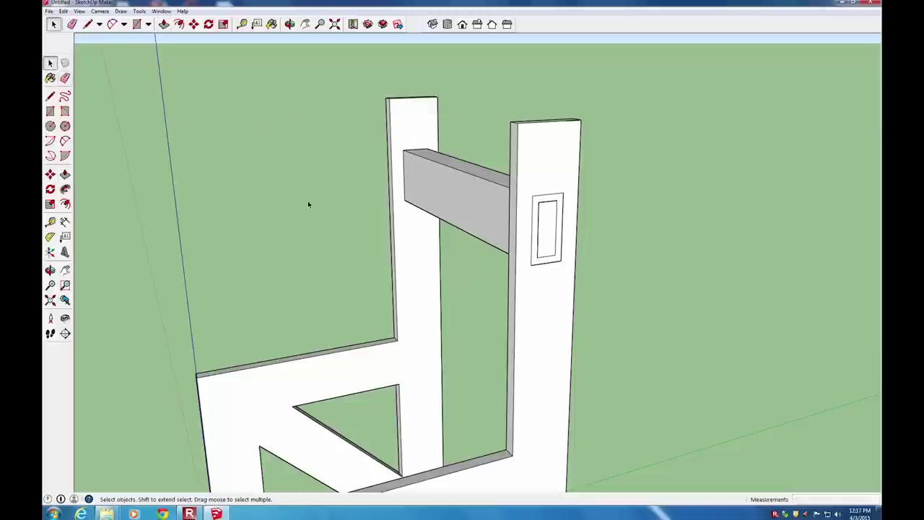
triple_click(471, 190)
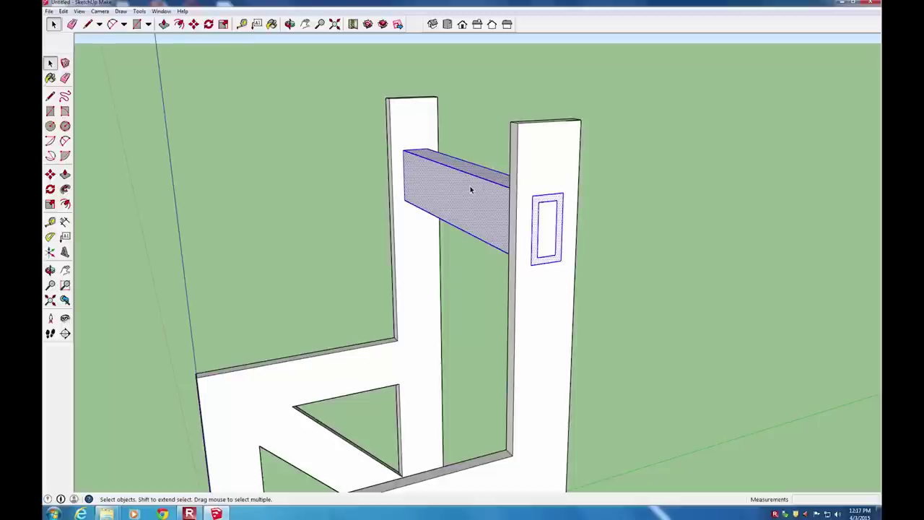
right_click(470, 189)
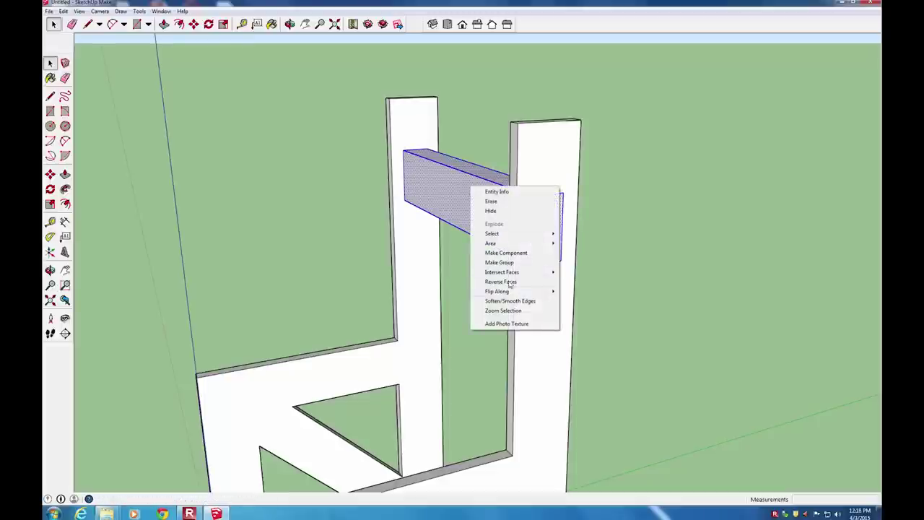
left_click(505, 253)
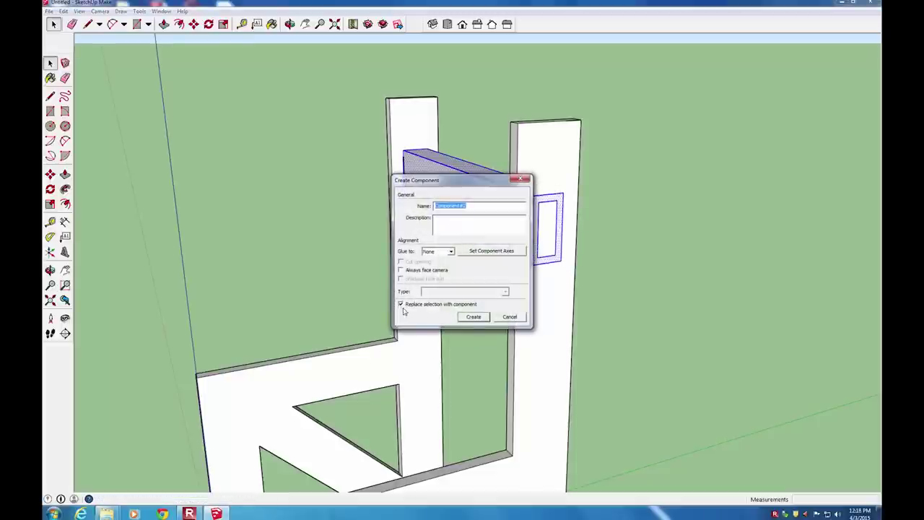
left_click(479, 317)
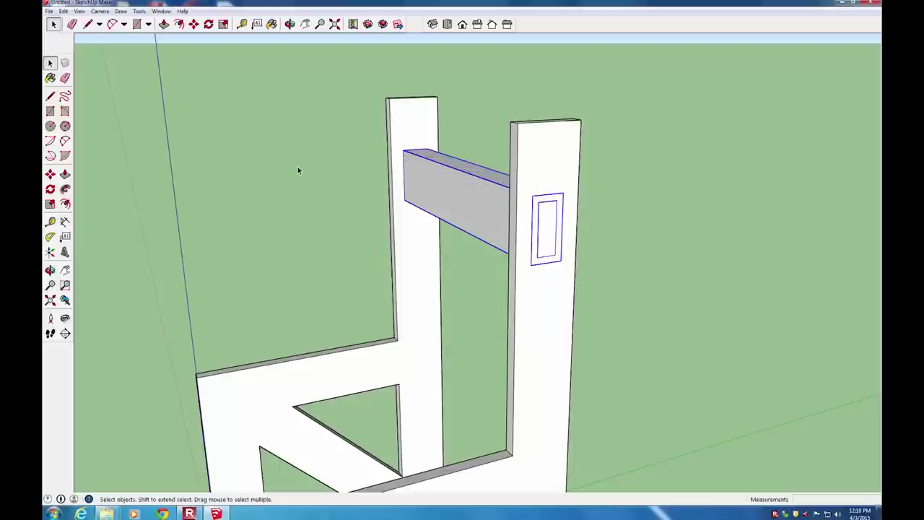
Copy the crossbar component about 0.38 m down with the Move tool, from its lower front corner to the end of the short line near the seat.
scroll(485, 231, "down", 3)
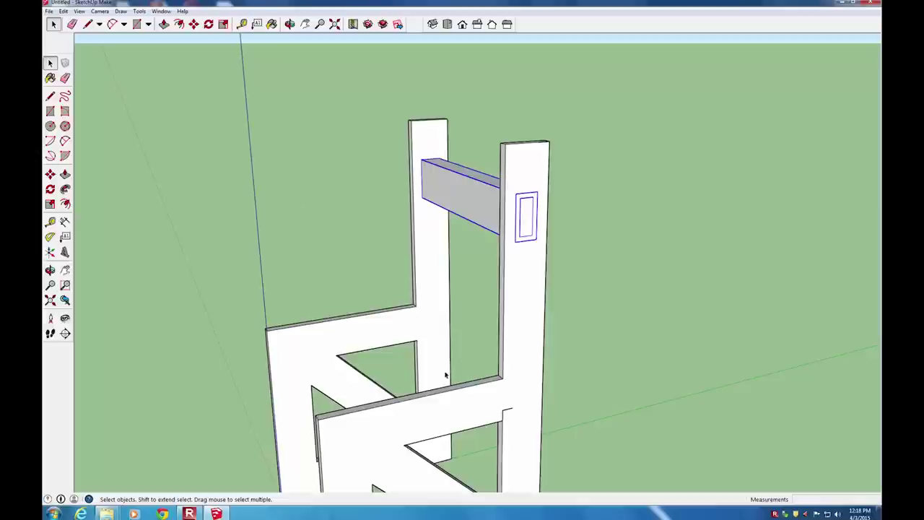
left_click(50, 174)
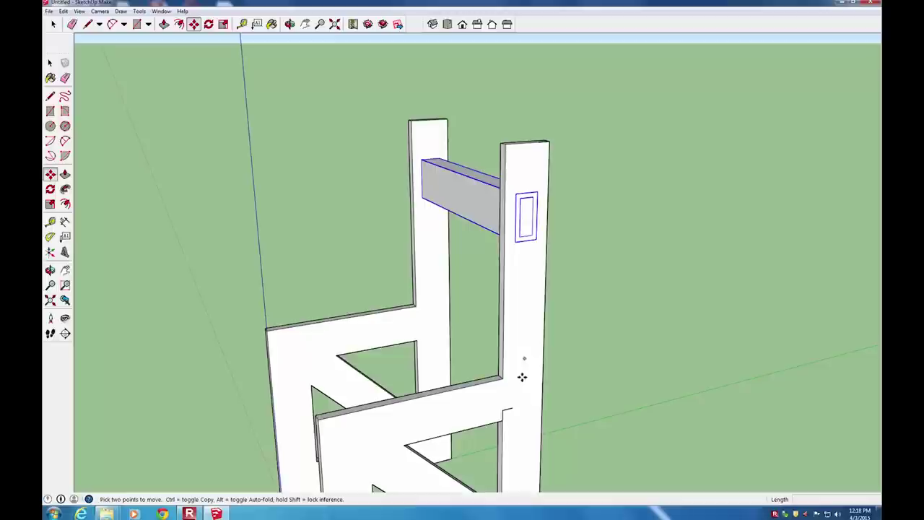
left_click(513, 242)
key("ctrl")
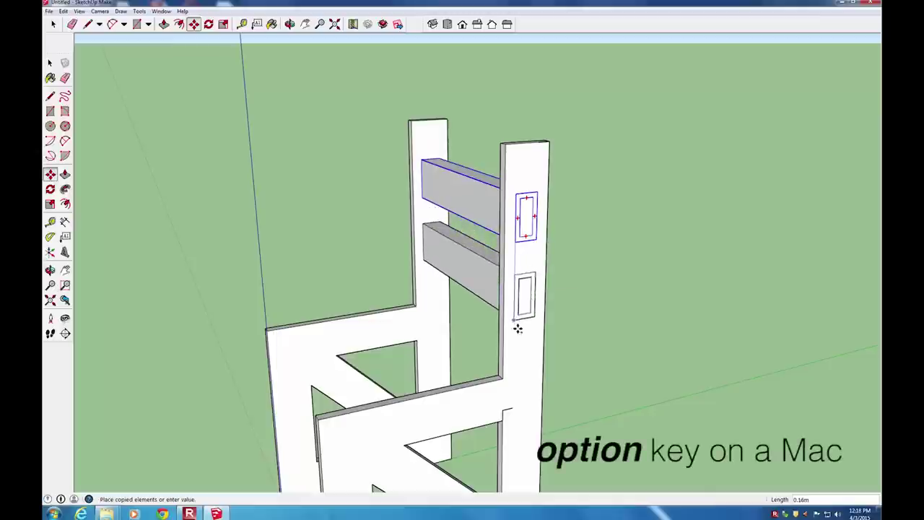
left_click(512, 406)
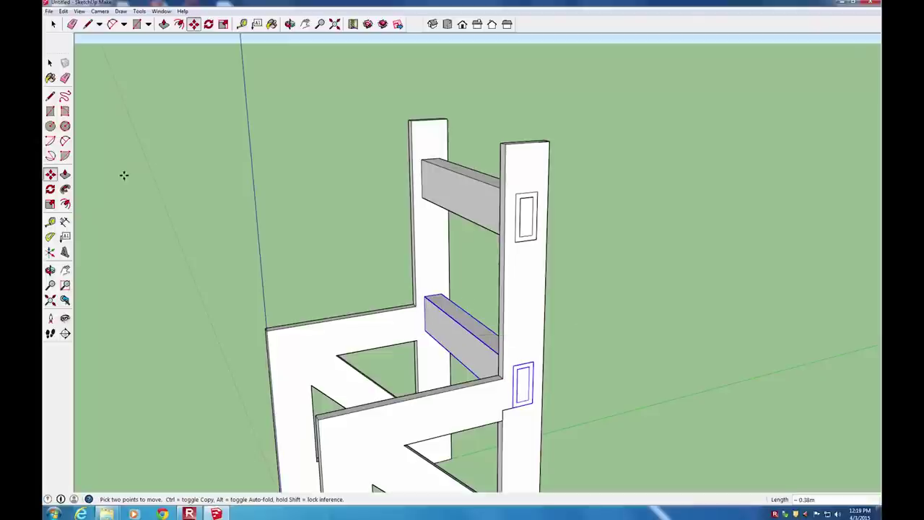
Rotate the copied crossbar 90 degrees about its lower outer corner at the end of the short line so it lies flat at seat height.
left_click(50, 189)
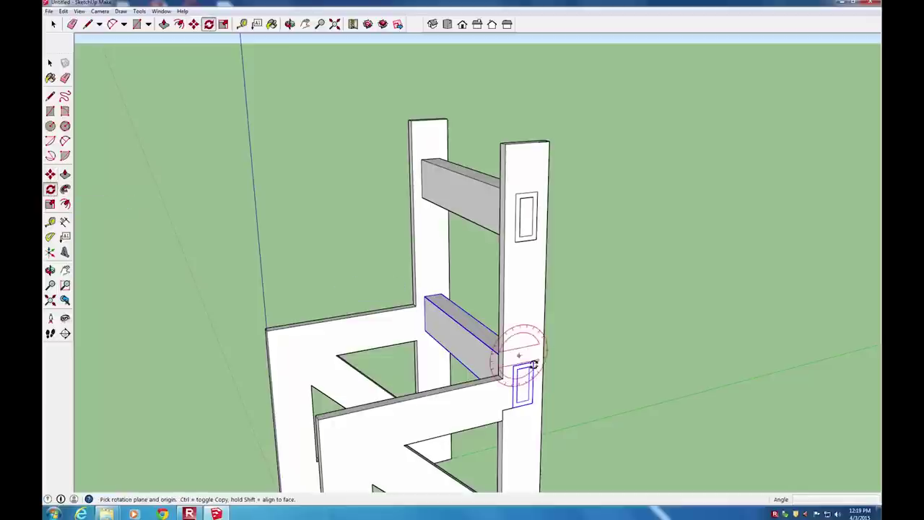
left_click(512, 410)
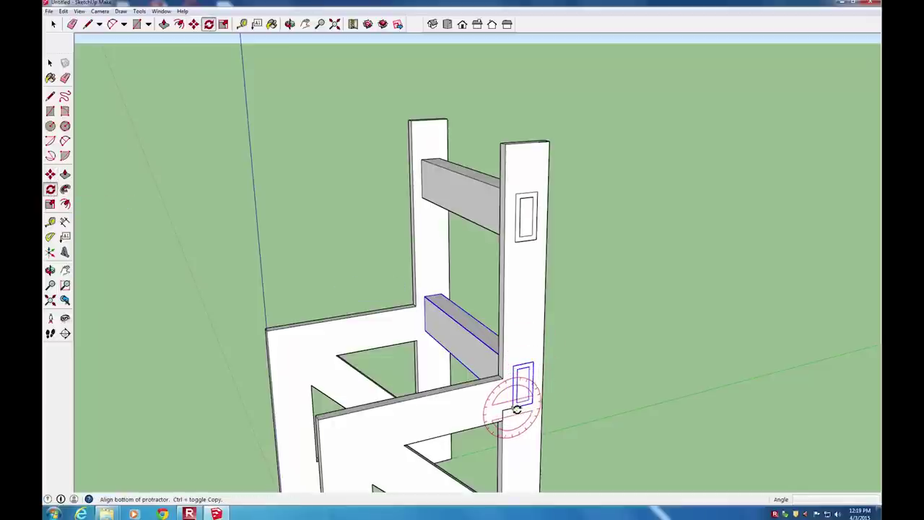
left_click(582, 389)
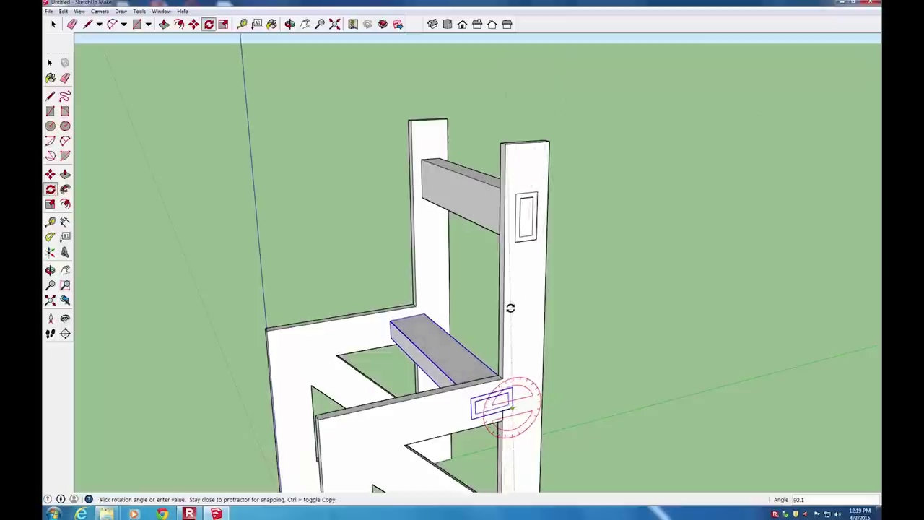
left_click(512, 308)
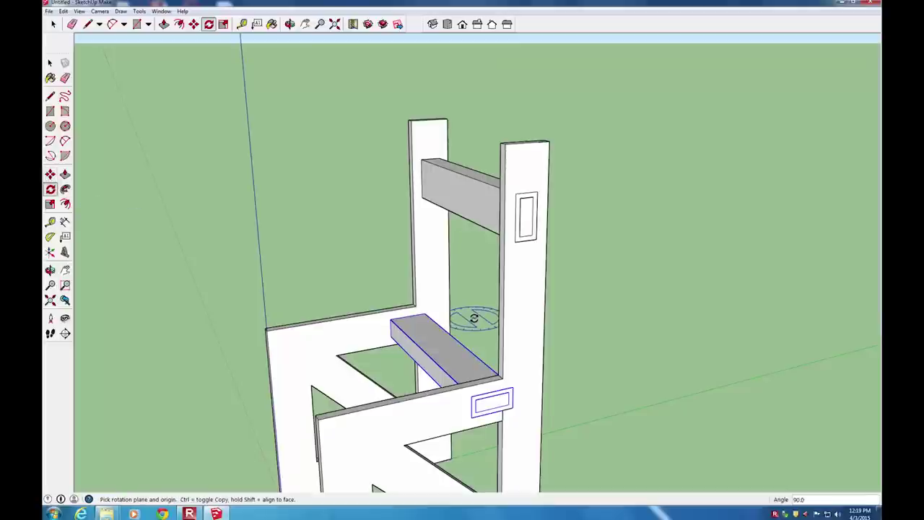
Copy the flat seat crossbar straight down with the Move tool, from its lower rear corner to the short line's end near the chair's base.
left_click(50, 174)
scroll(480, 400, "up", 2)
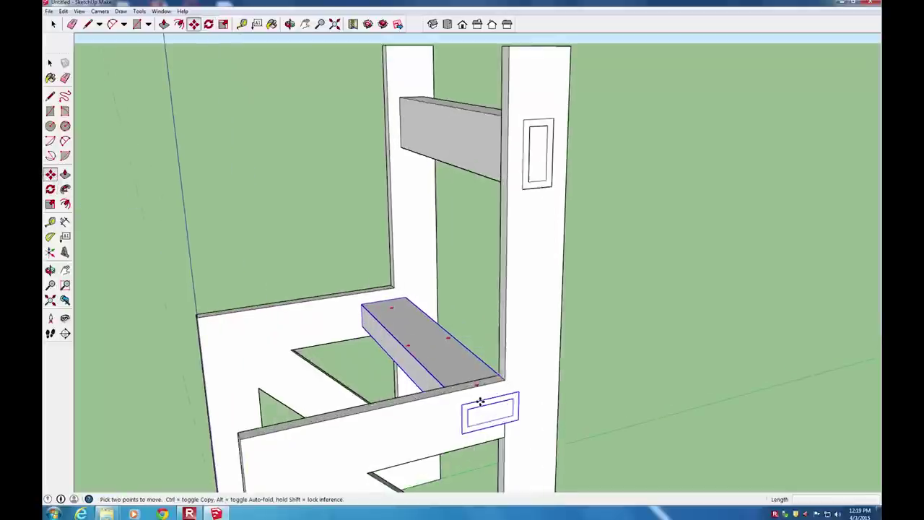
scroll(480, 400, "down", 1)
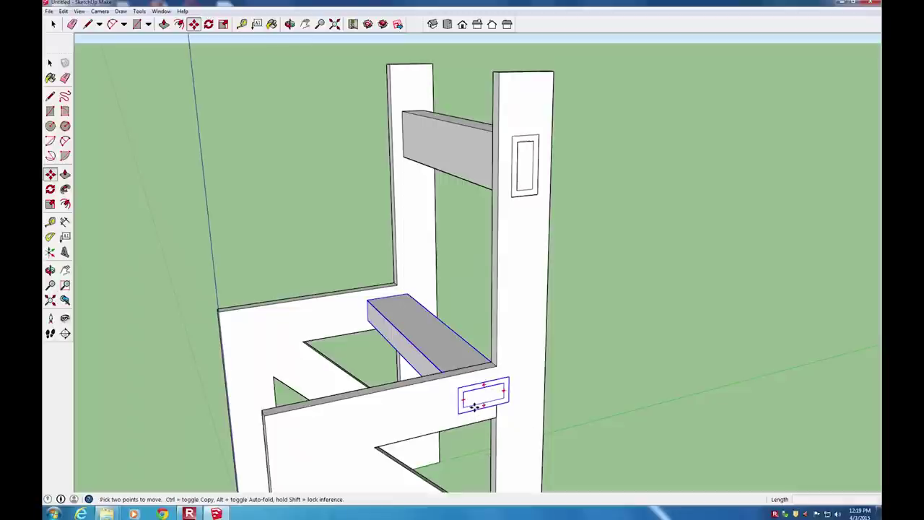
key("h")
left_click_drag(480, 447, 476, 247)
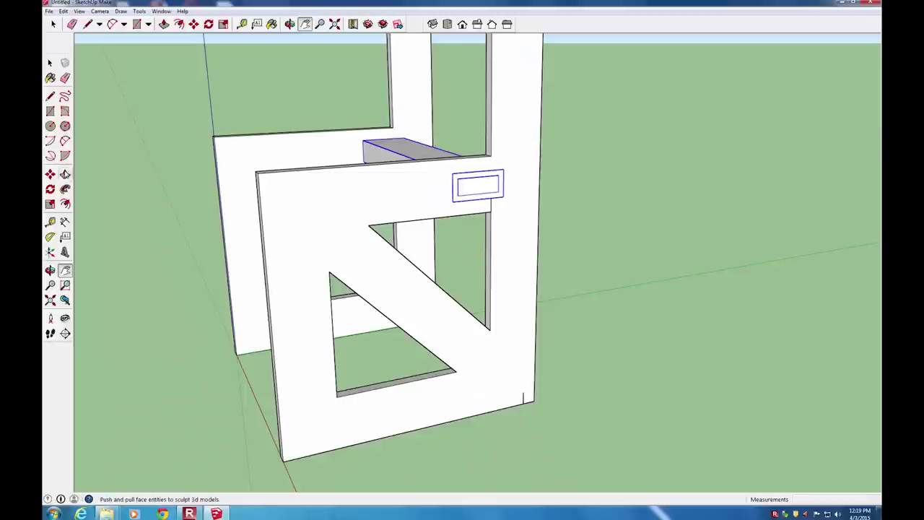
left_click(50, 175)
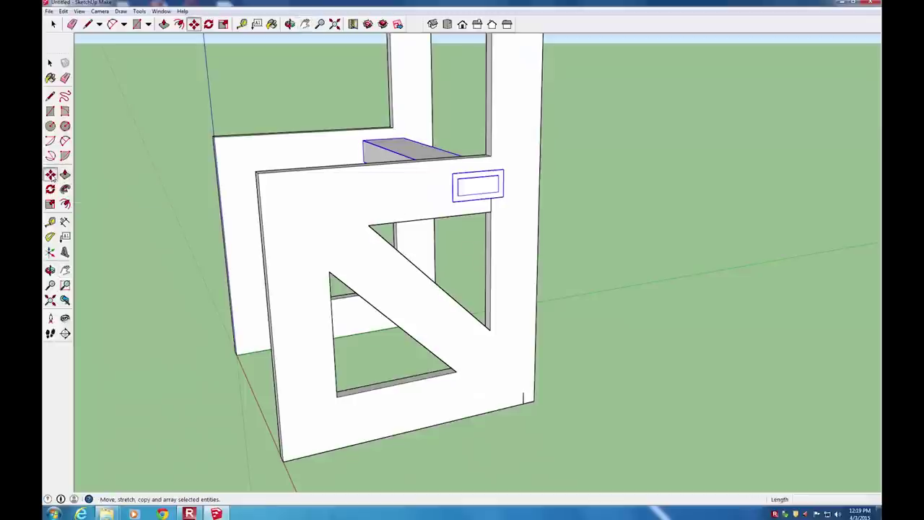
left_click(503, 195)
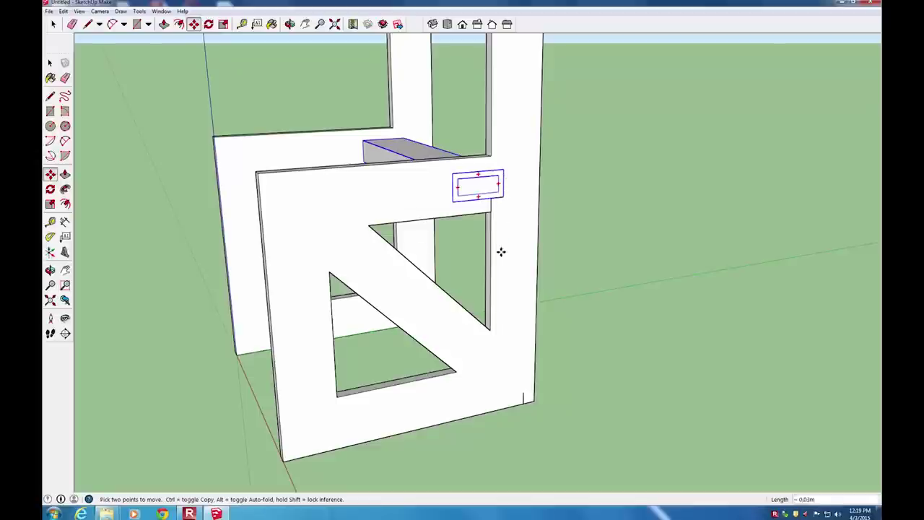
key("ctrl")
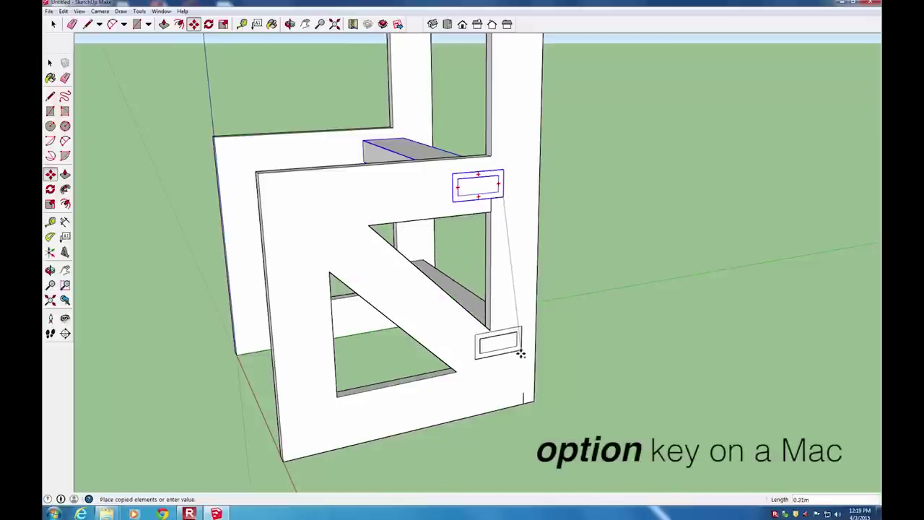
left_click(522, 392)
Select the seat and base crossbars together, copy them 0.15 m toward the chair's front, and repeat the copy as a 2x array.
middle_click_drag(548, 197, 571, 223)
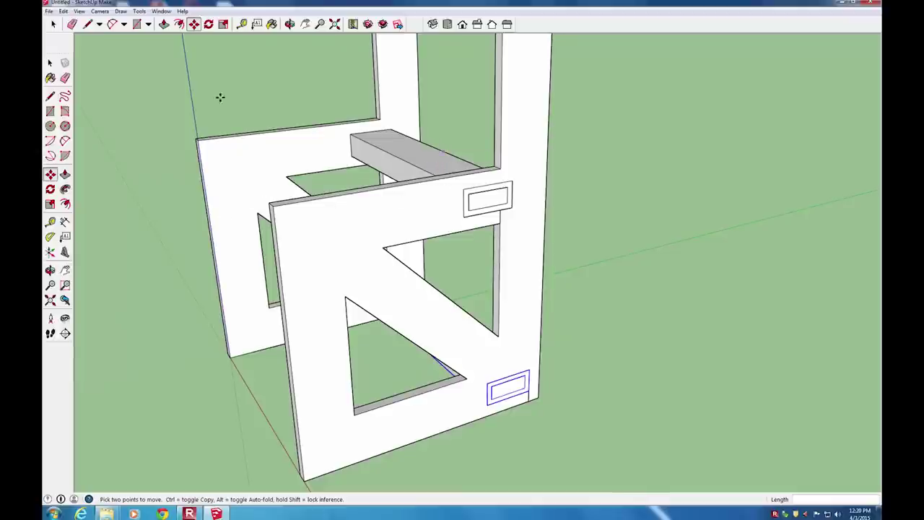
left_click(50, 64)
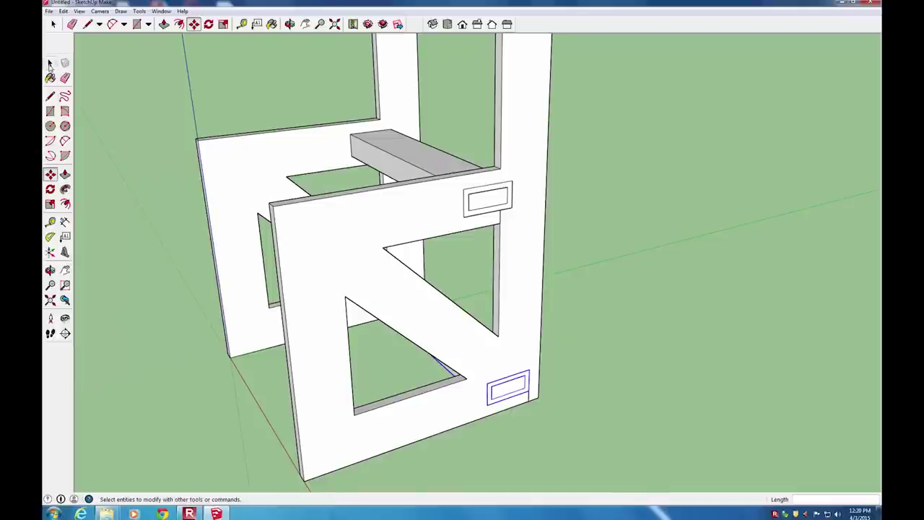
left_click(435, 165)
middle_click_drag(474, 246, 496, 259)
left_click(438, 355, "ctrl")
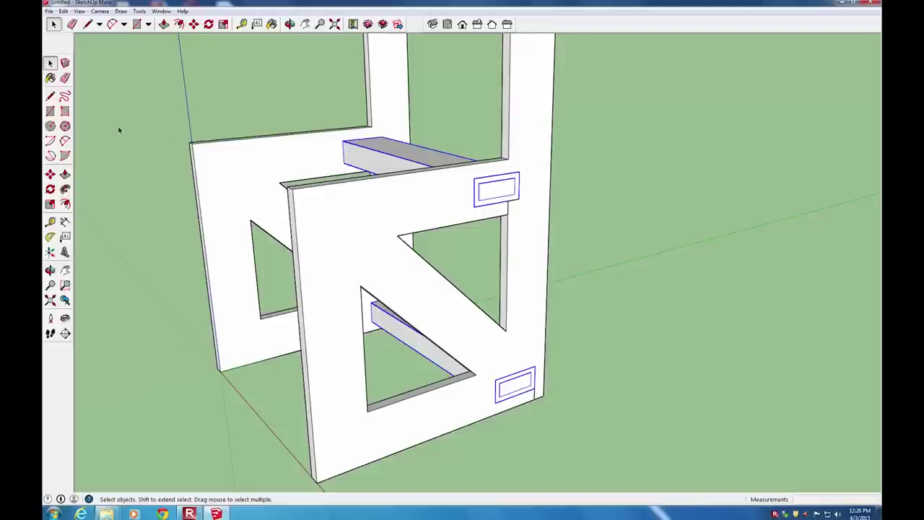
left_click(49, 173)
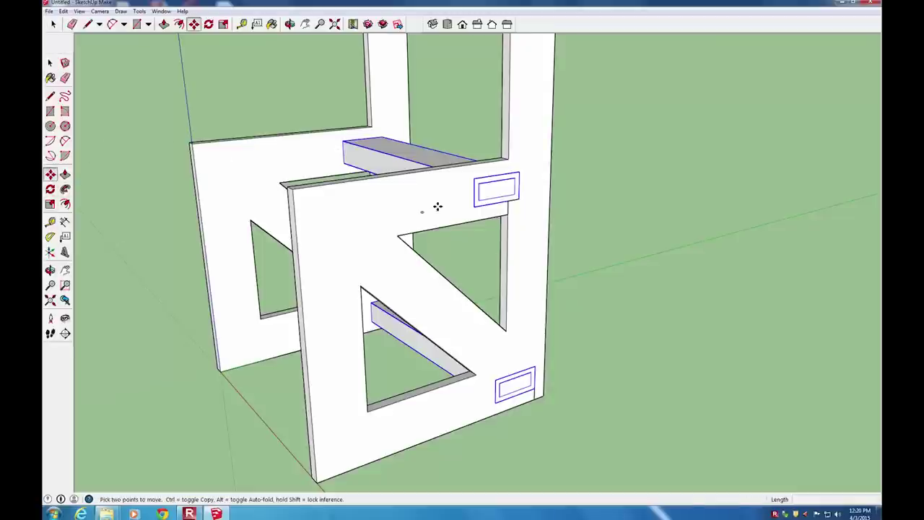
left_click(518, 171)
key("ctrl")
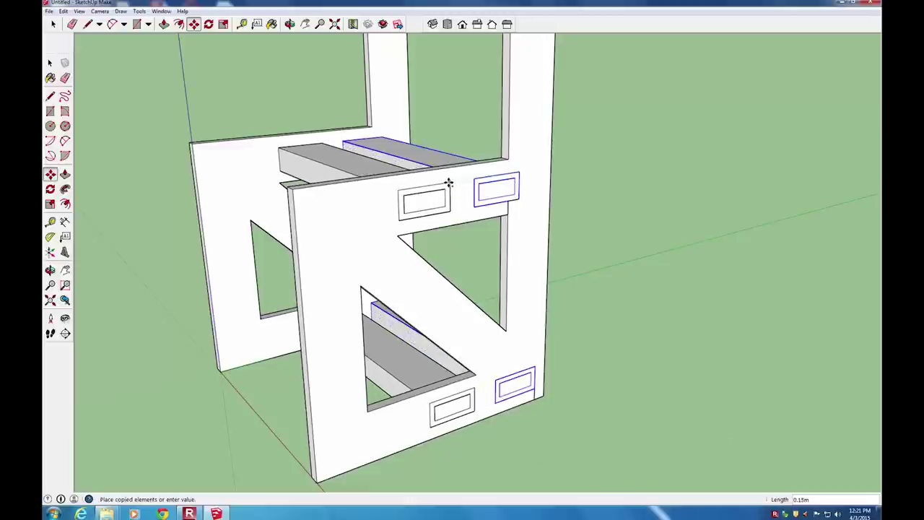
key("Return")
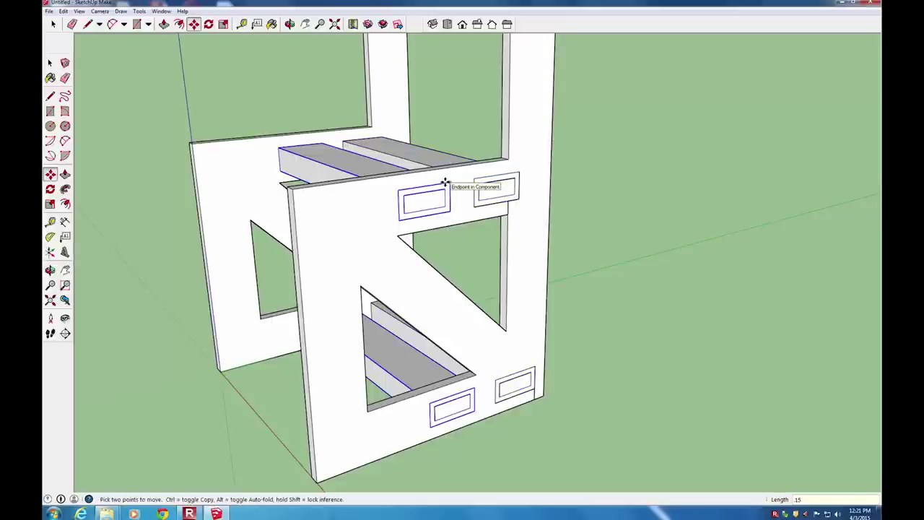
type("2x")
key("Return")
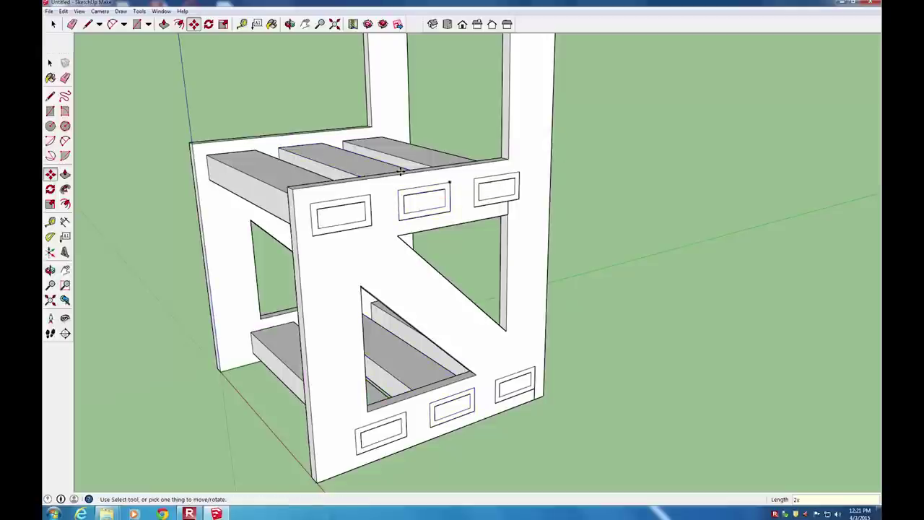
Examine the assembled chair from several angles, looking at the backrest, seat and base crossbars and where they meet the sides.
key("space")
scroll(393, 138, "up", 3)
scroll(394, 115, "down", 5)
scroll(397, 108, "down", 1)
scroll(402, 64, "up", 3)
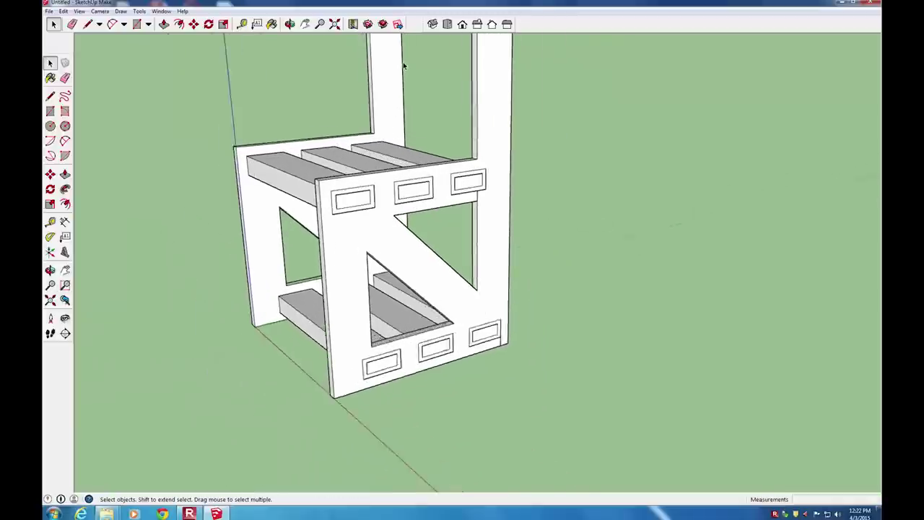
key("m")
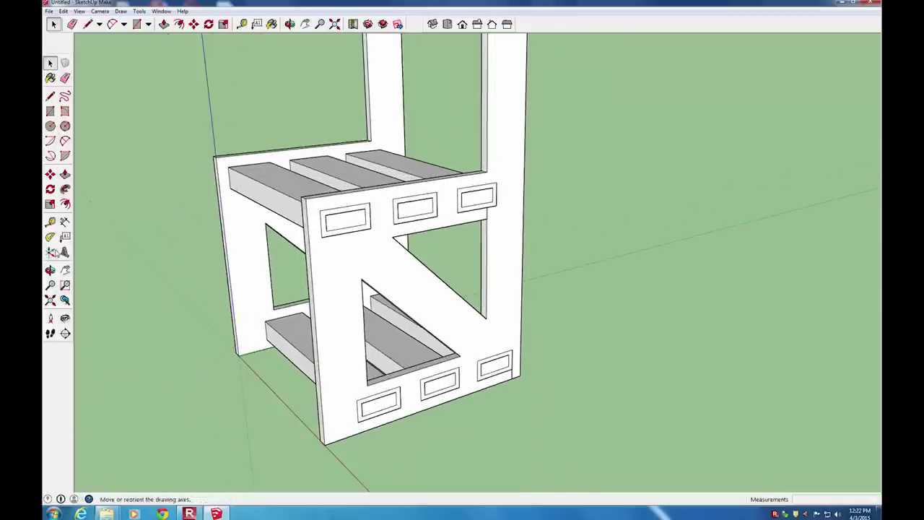
left_click(65, 270)
scroll(438, 211, "down", 5)
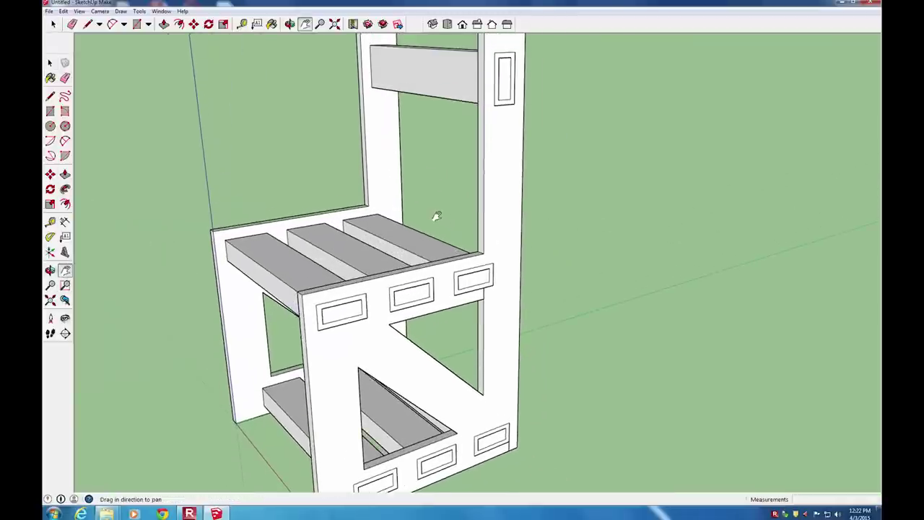
middle_click_drag(423, 210, 443, 214)
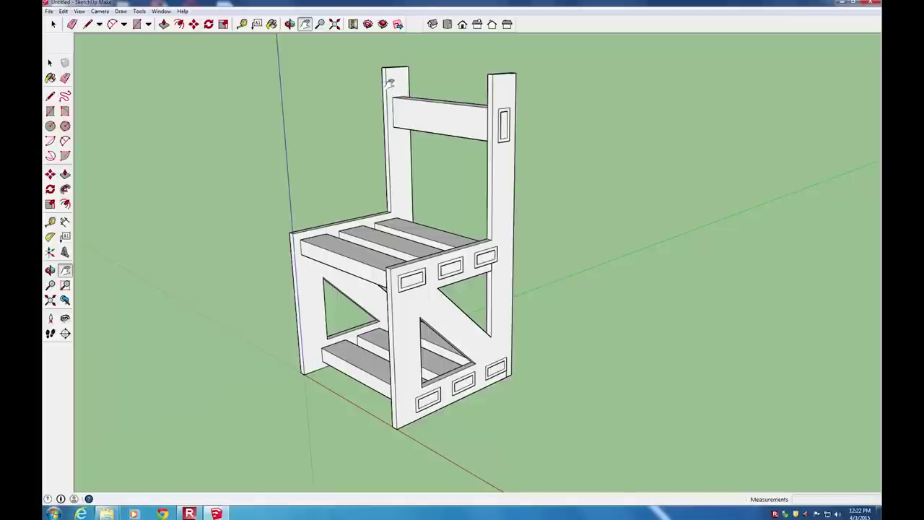
middle_click_drag(397, 162, 509, 126)
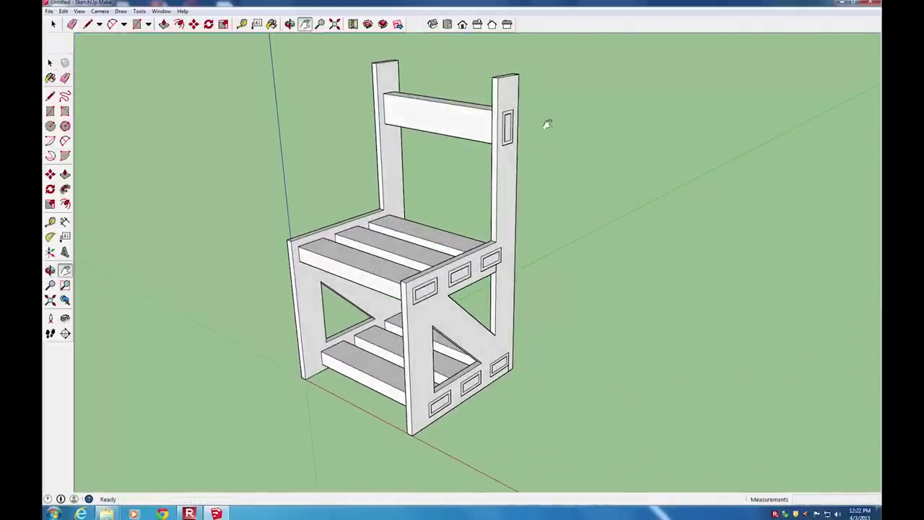
Open the backrest crossbar component for editing and Push/Pull its frame-shaped end face 0.02 m inward to the inner edge of the chair side.
left_click(50, 64)
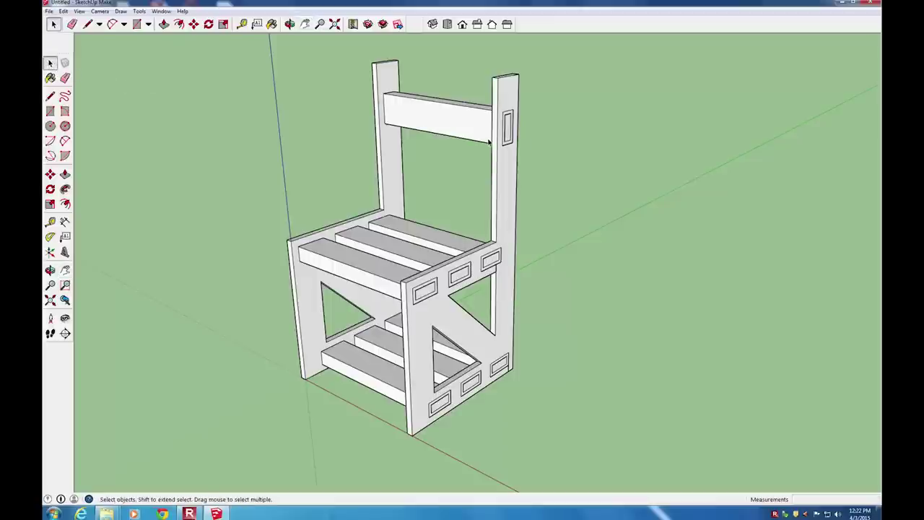
left_click(451, 121)
double_click(480, 125)
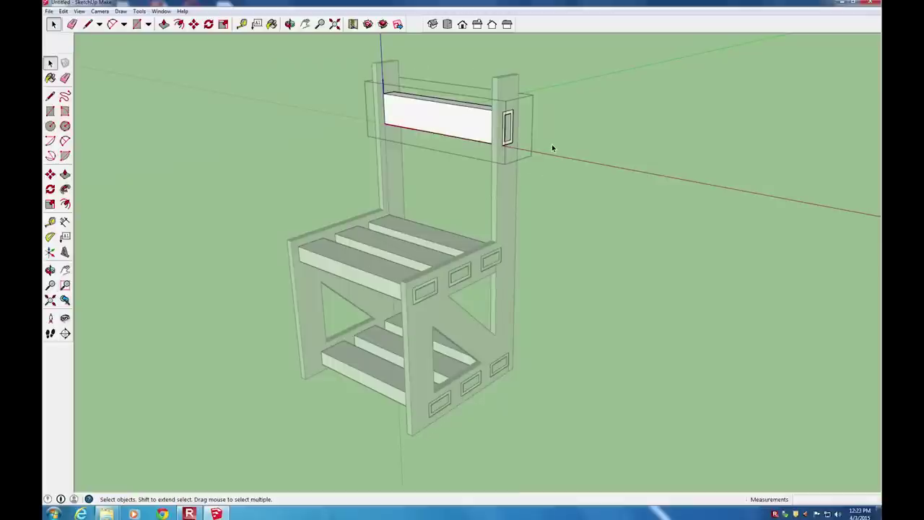
scroll(509, 119, "up", 2)
scroll(509, 120, "up", 5)
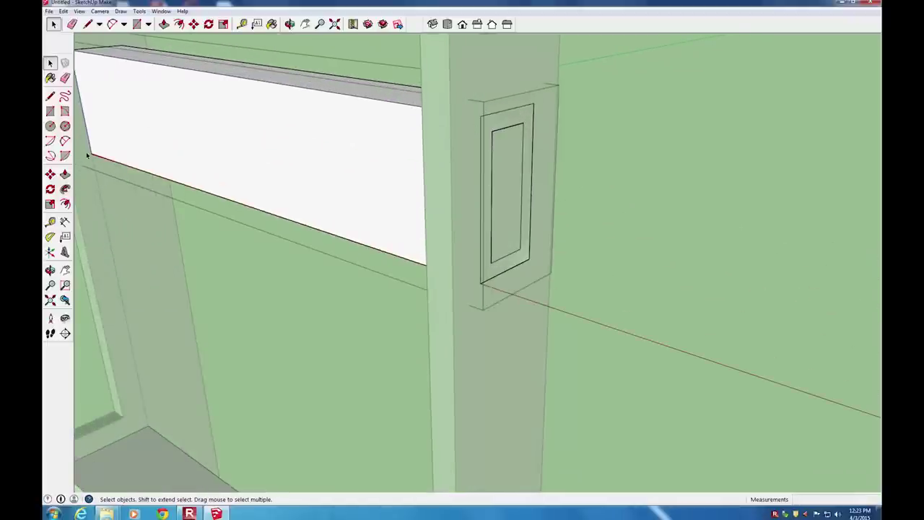
left_click(65, 174)
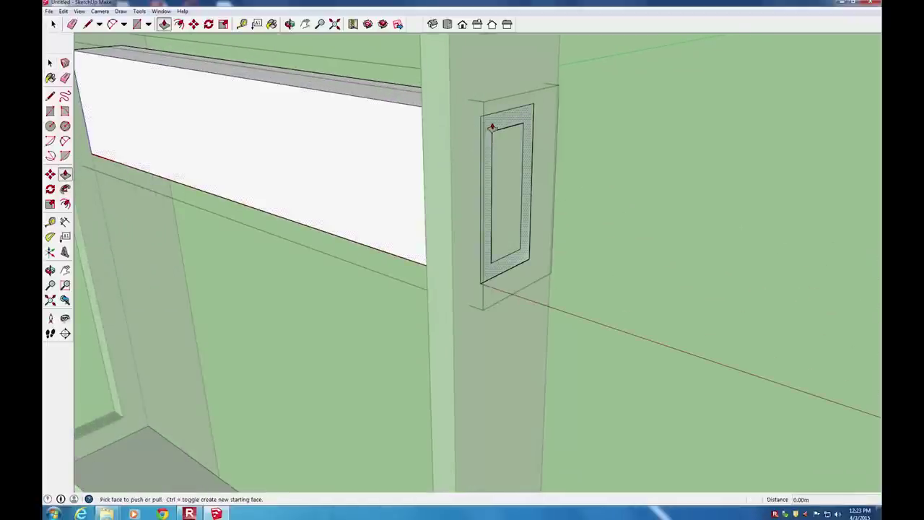
mouse_move(490, 128)
left_mouse_down()
mouse_move(458, 146)
mouse_move(371, 149)
mouse_move(322, 136)
mouse_move(396, 151)
mouse_move(366, 152)
mouse_move(388, 166)
mouse_move(417, 233)
mouse_move(410, 327)
mouse_move(428, 315)
mouse_move(429, 324)
left_mouse_up()
key("Escape")
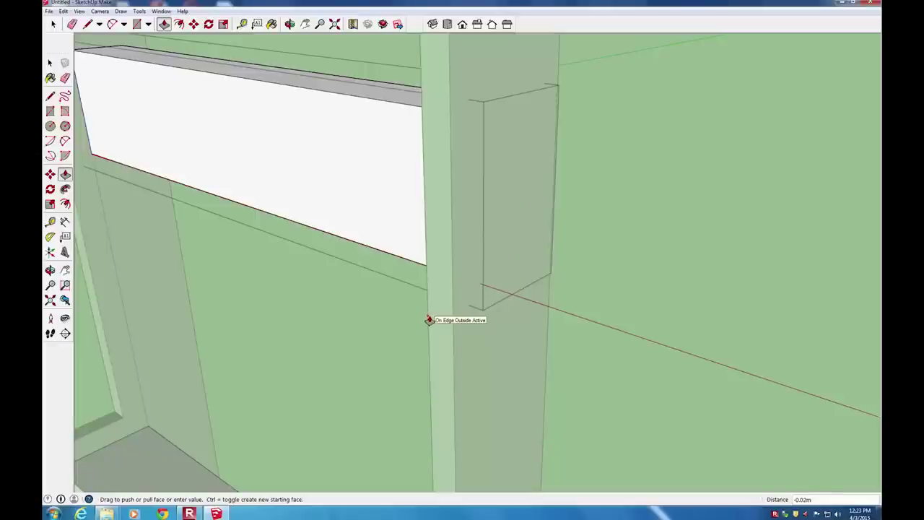
left_click_drag(428, 320, 429, 317)
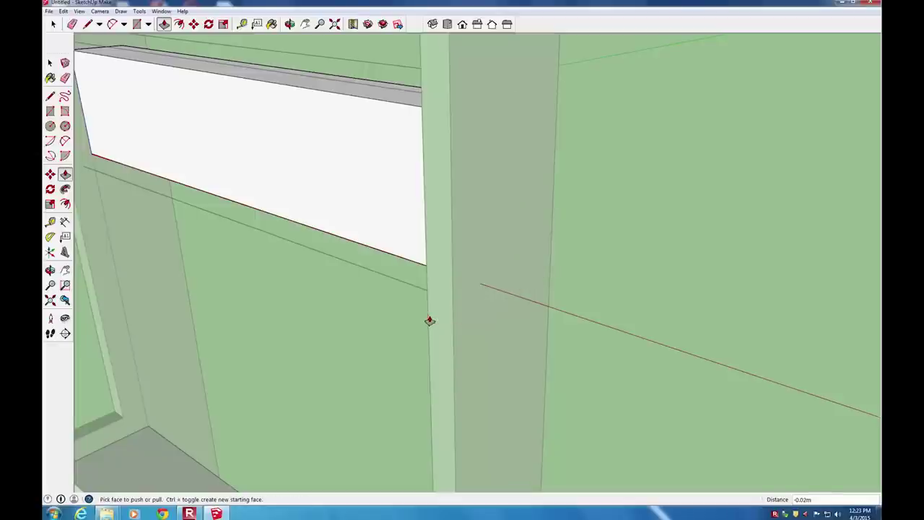
Leave the crossbar component's editing mode and inspect the ends of all crossbars on the whole chair.
middle_click_drag(373, 233, 616, 216)
middle_click_drag(686, 148, 438, 147)
left_click(49, 63)
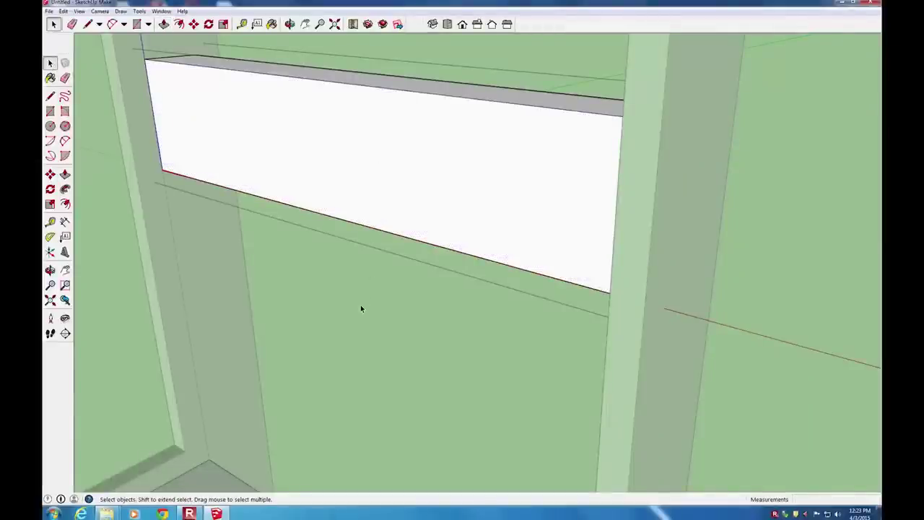
scroll(378, 287, "down", 3)
scroll(383, 259, "down", 4)
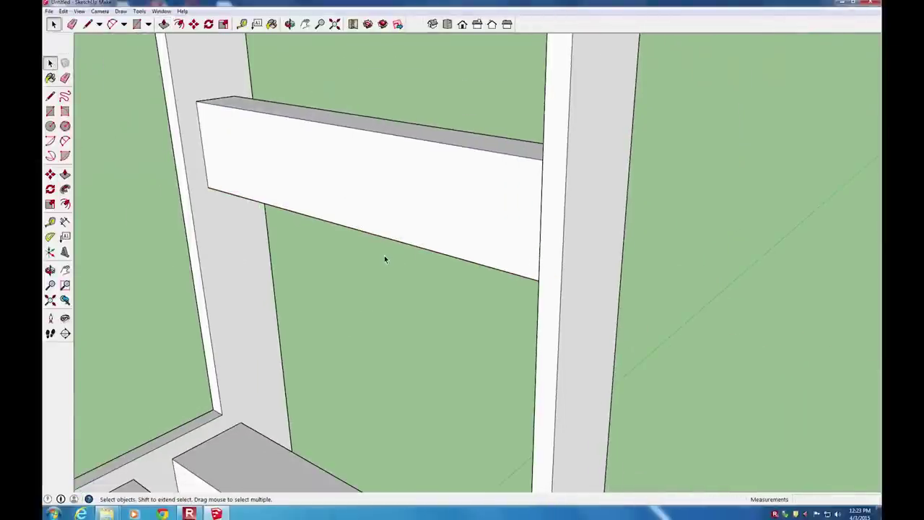
scroll(336, 342, "down", 5)
scroll(284, 462, "up", 4)
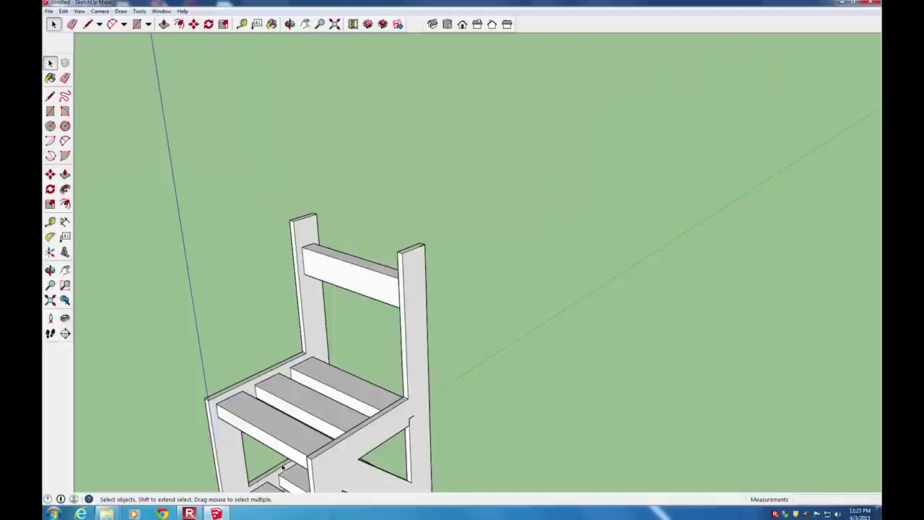
middle_click_drag(284, 462, 374, 238, "shift")
scroll(426, 225, "down", 3)
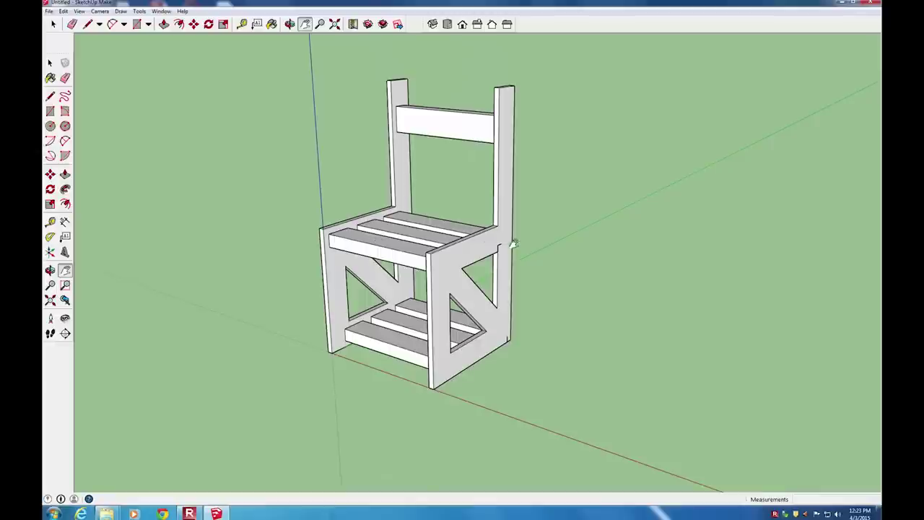
key("space")
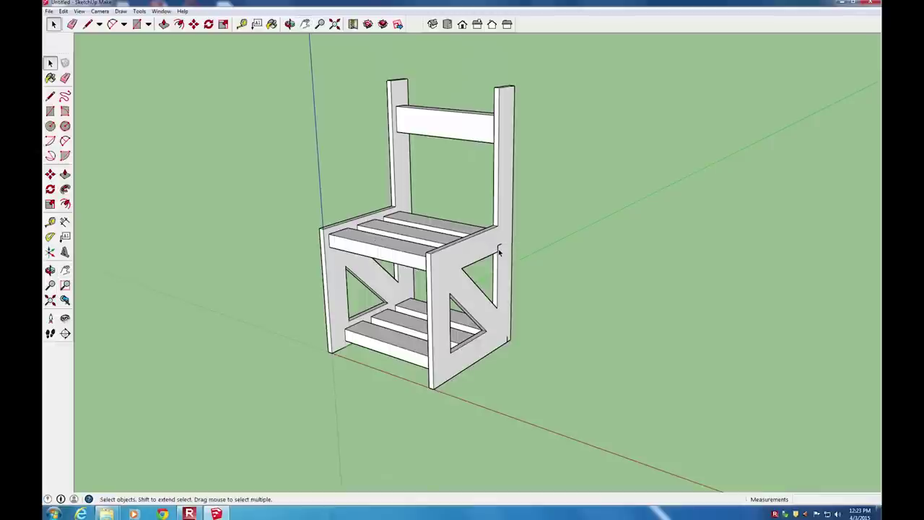